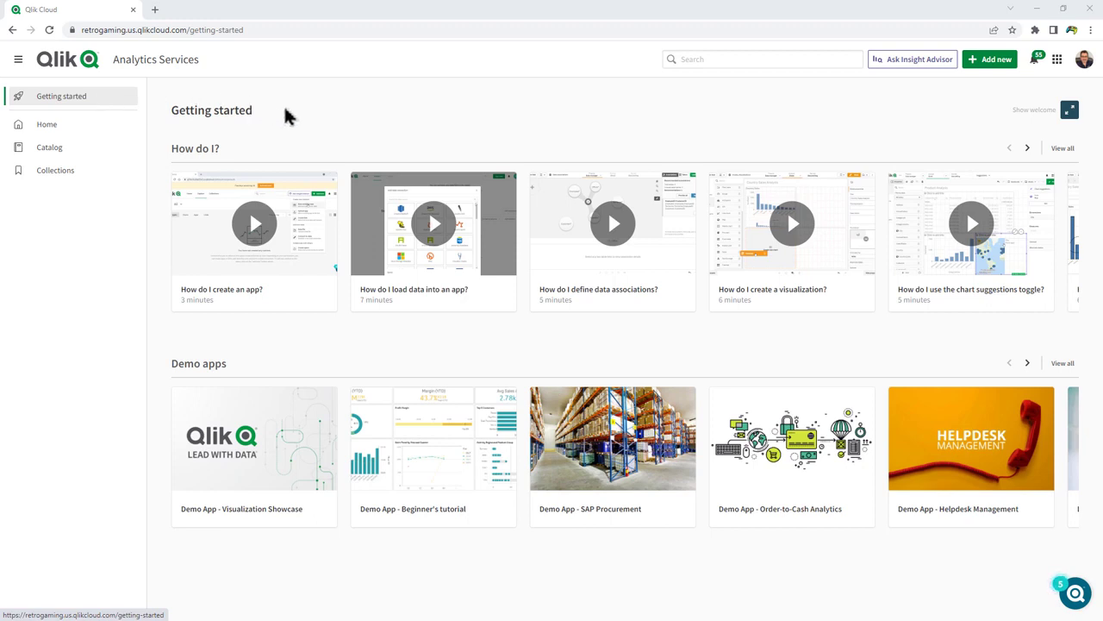
Step: Advance the How do I? videos and Demo apps carousels on Getting started
{"action": "left_click", "coordinate": [1028, 148]}
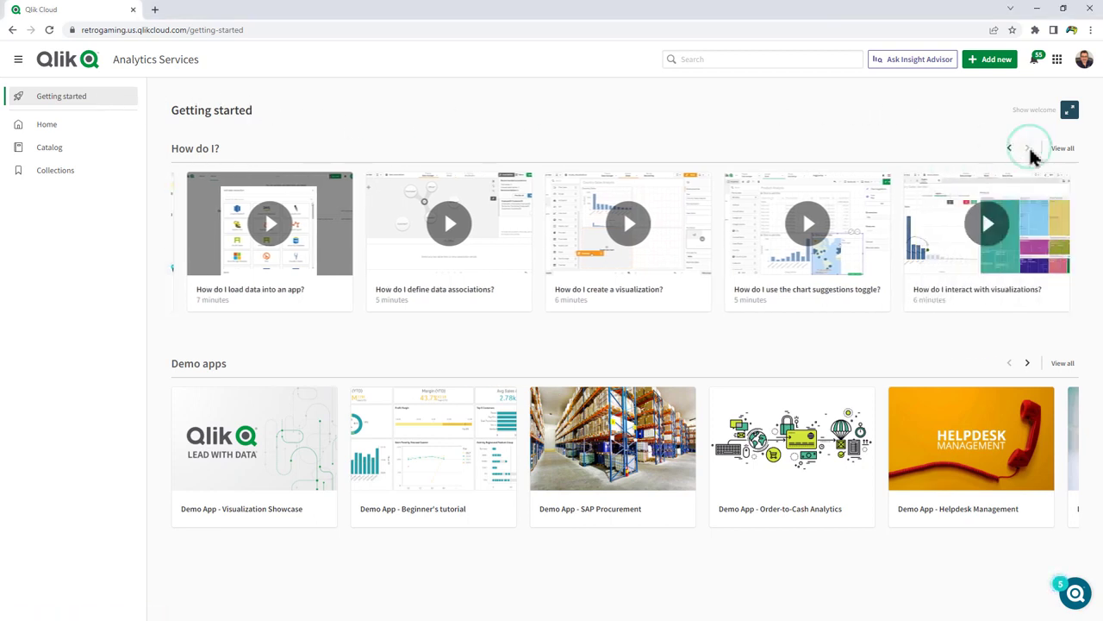
{"action": "left_click", "coordinate": [1028, 364]}
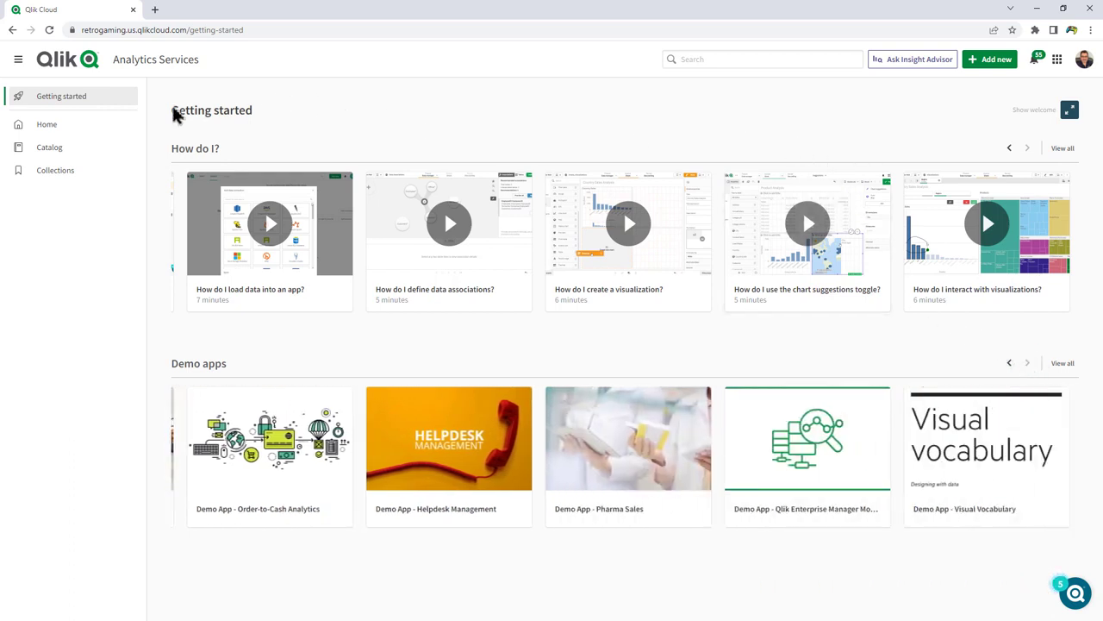
Step: On Home, move Your apps below Your charts and browse the customization's Generated and Resources sections
{"action": "left_click", "coordinate": [47, 124]}
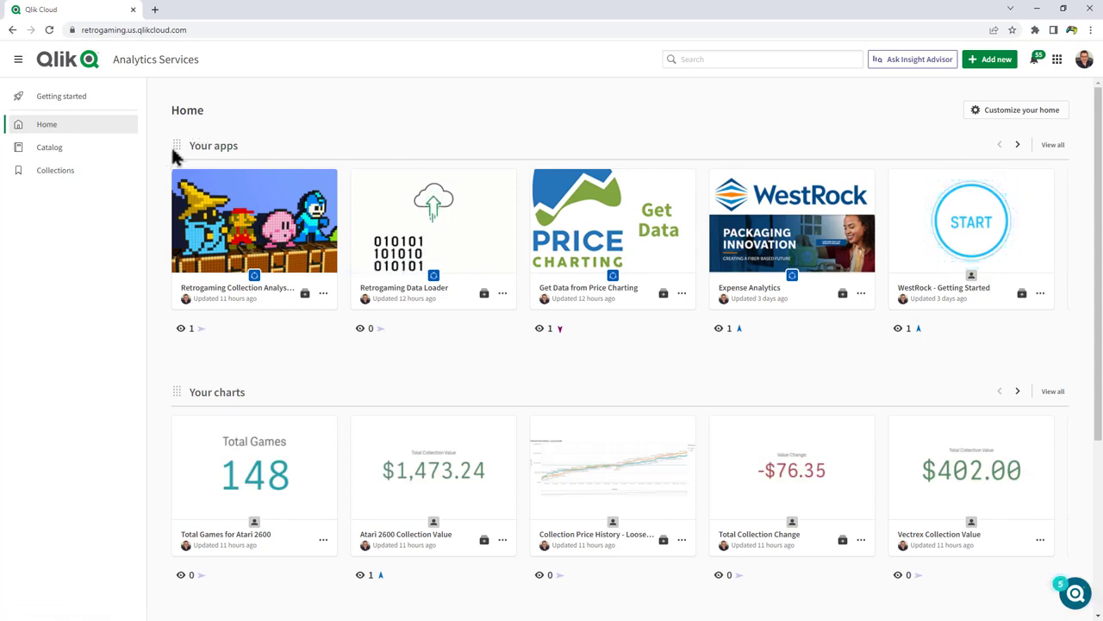
{"action": "left_click_drag", "start_coordinate": [176, 147], "coordinate": [194, 341]}
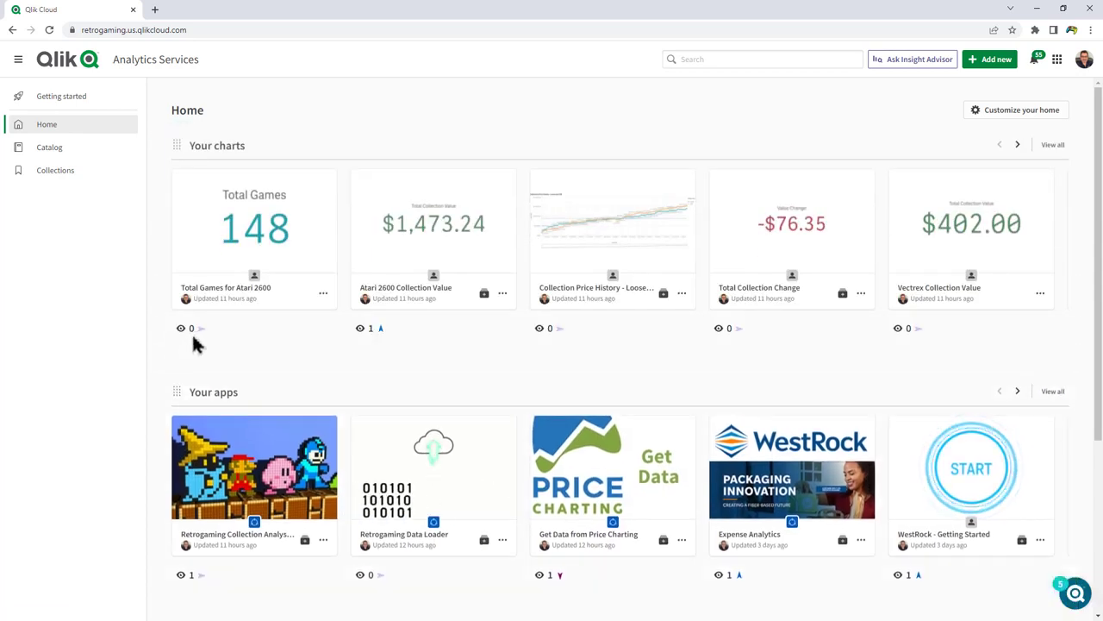
{"action": "left_click", "coordinate": [1009, 110]}
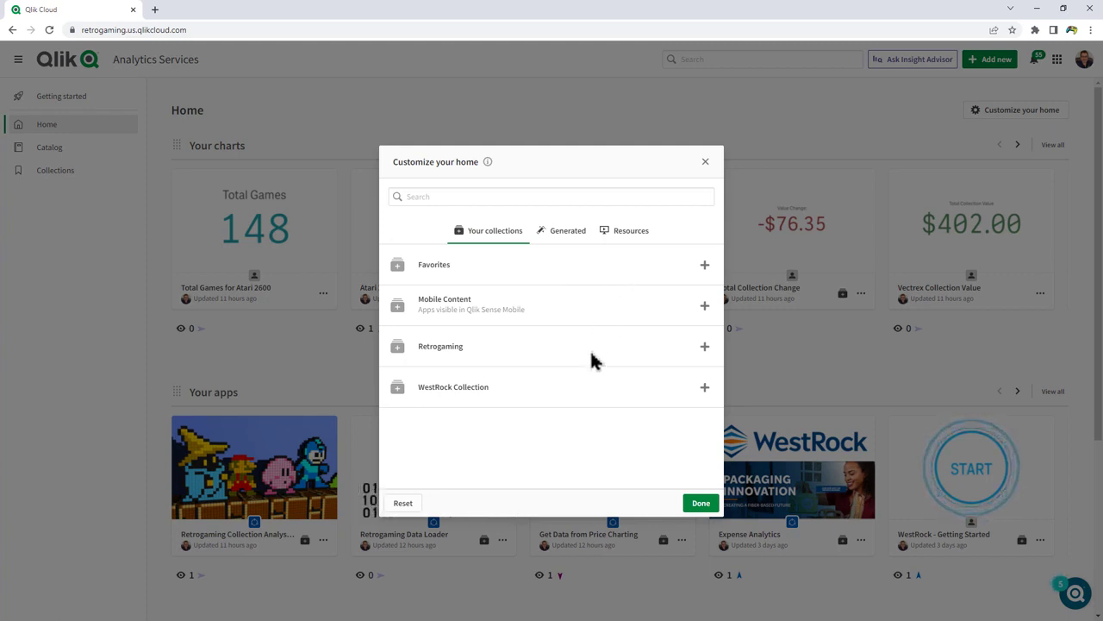
{"action": "left_click", "coordinate": [567, 230]}
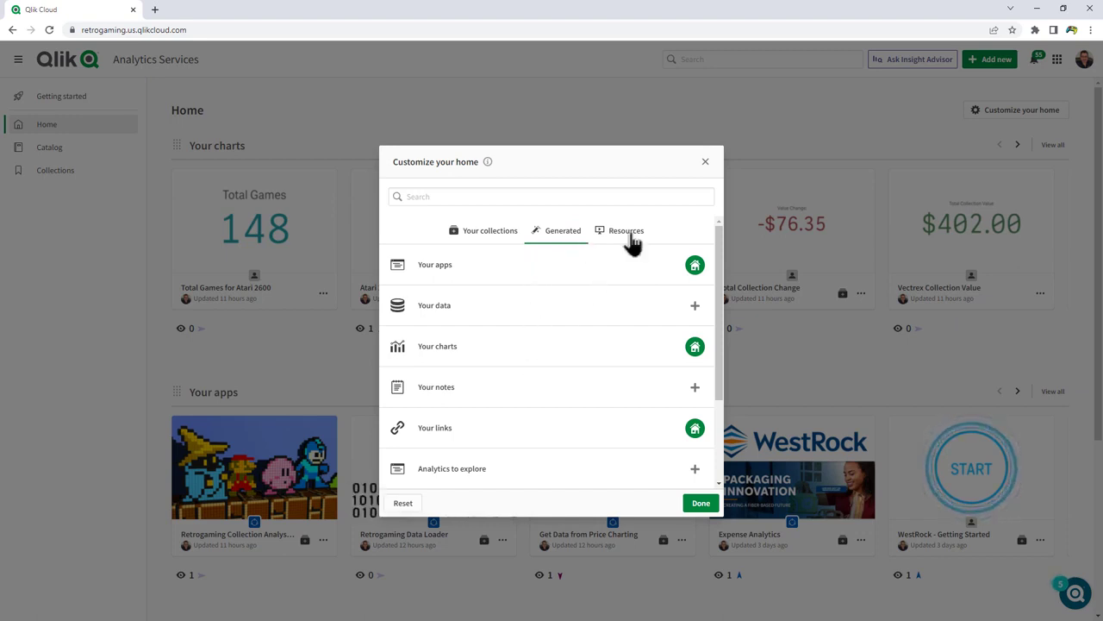
{"action": "left_click", "coordinate": [626, 230]}
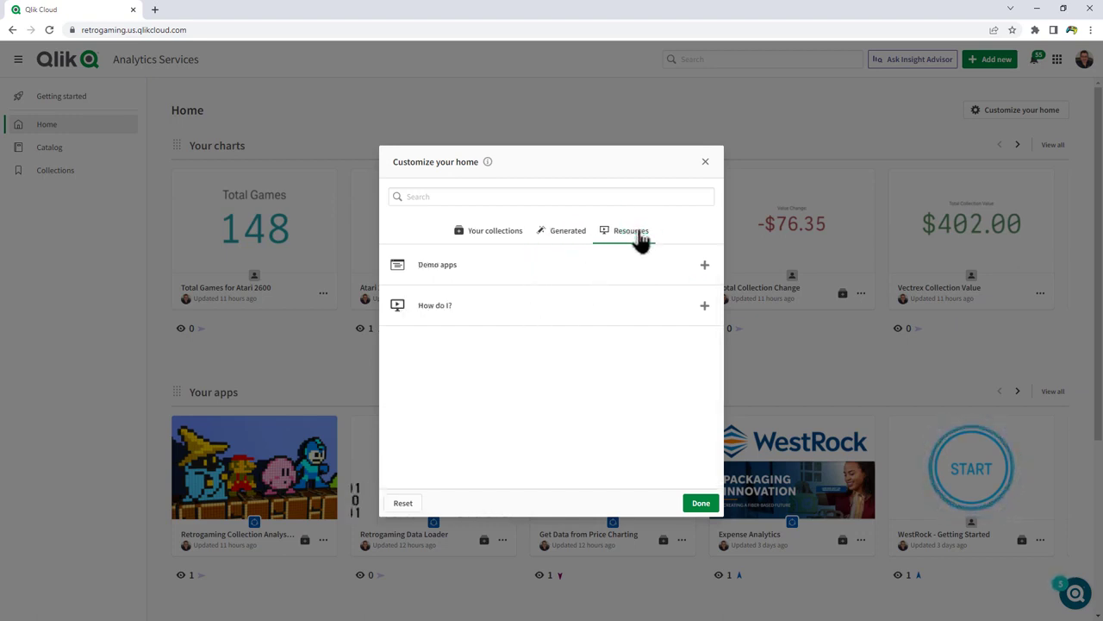
Step: Add the How do I? videos to Home and place them below Your charts
{"action": "left_click", "coordinate": [705, 307]}
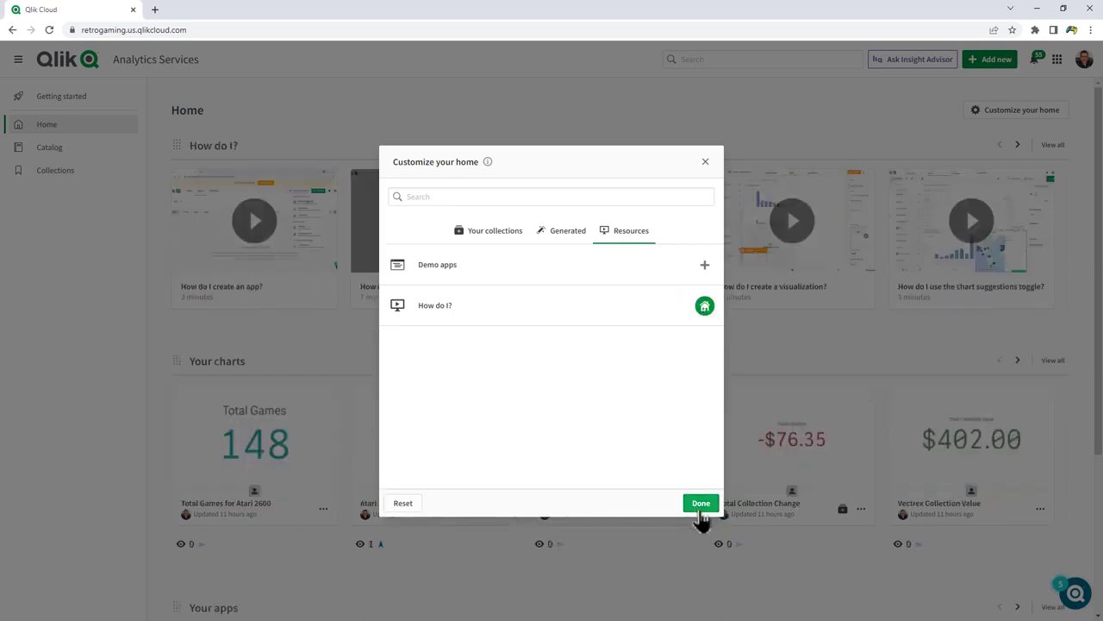
{"action": "left_click", "coordinate": [701, 503]}
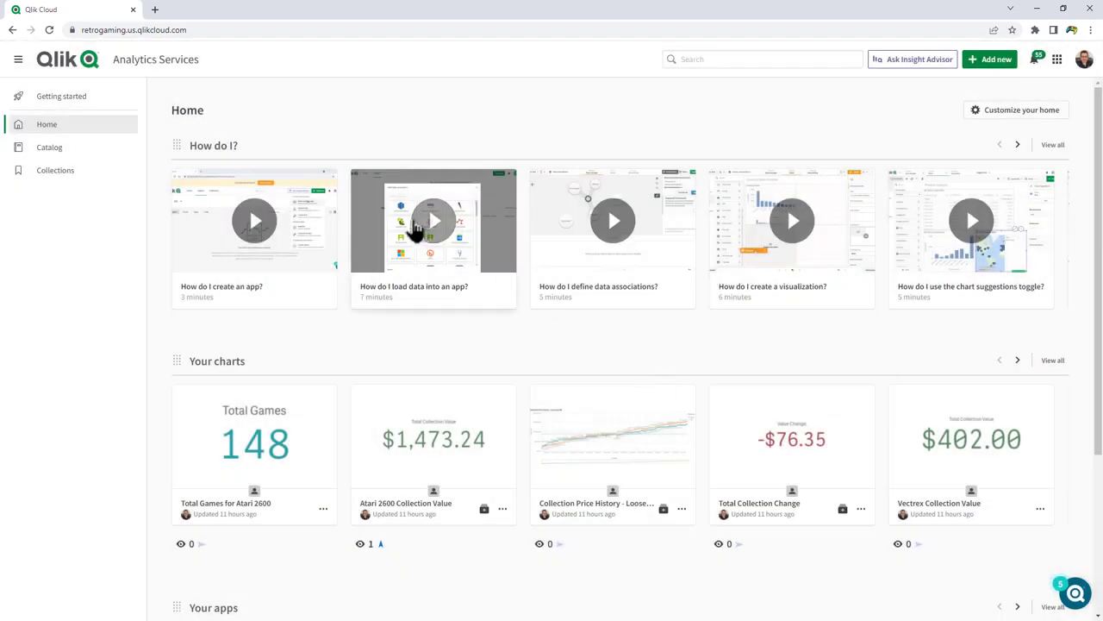
{"action": "left_click_drag", "start_coordinate": [176, 145], "coordinate": [177, 363]}
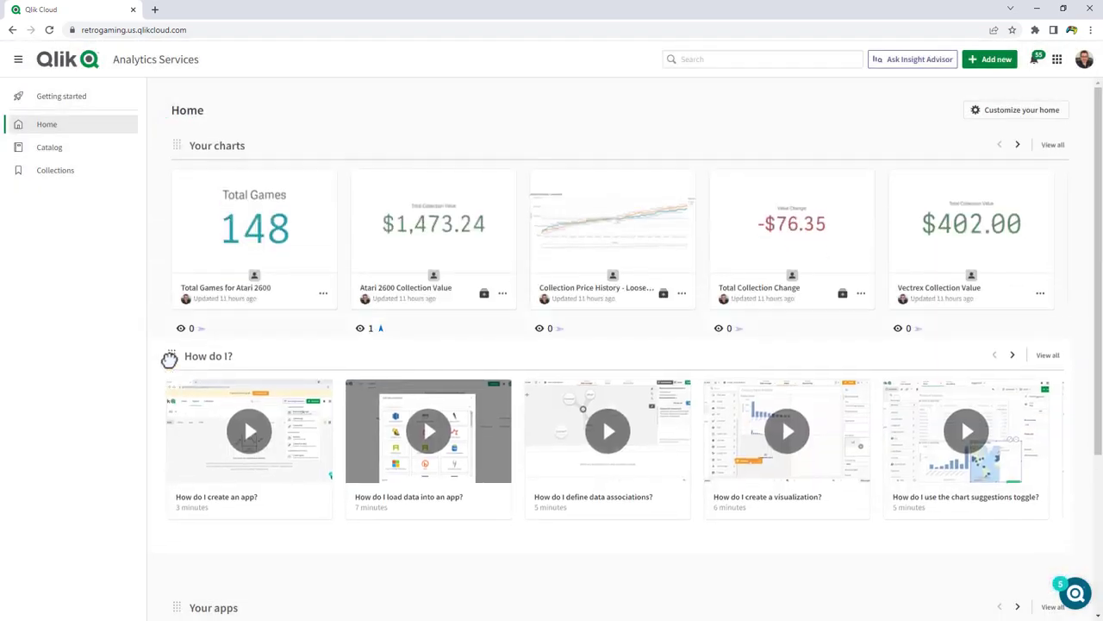
{"action": "scroll", "coordinate": [487, 351], "scroll_direction": "down", "scroll_amount": 3}
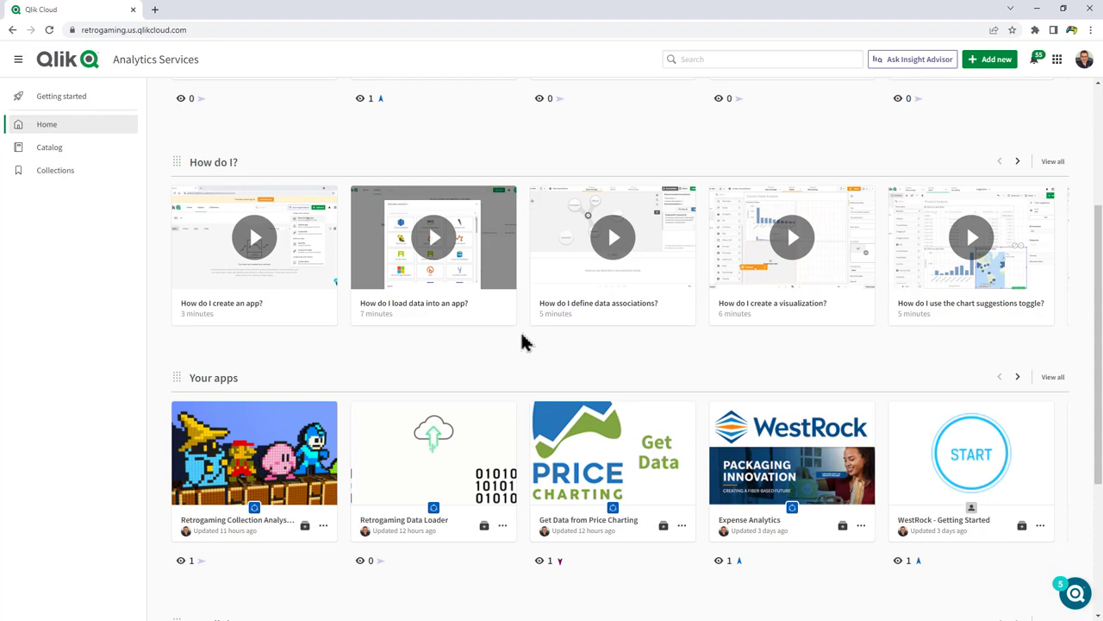
{"action": "scroll", "coordinate": [521, 341], "scroll_direction": "up", "scroll_amount": 3}
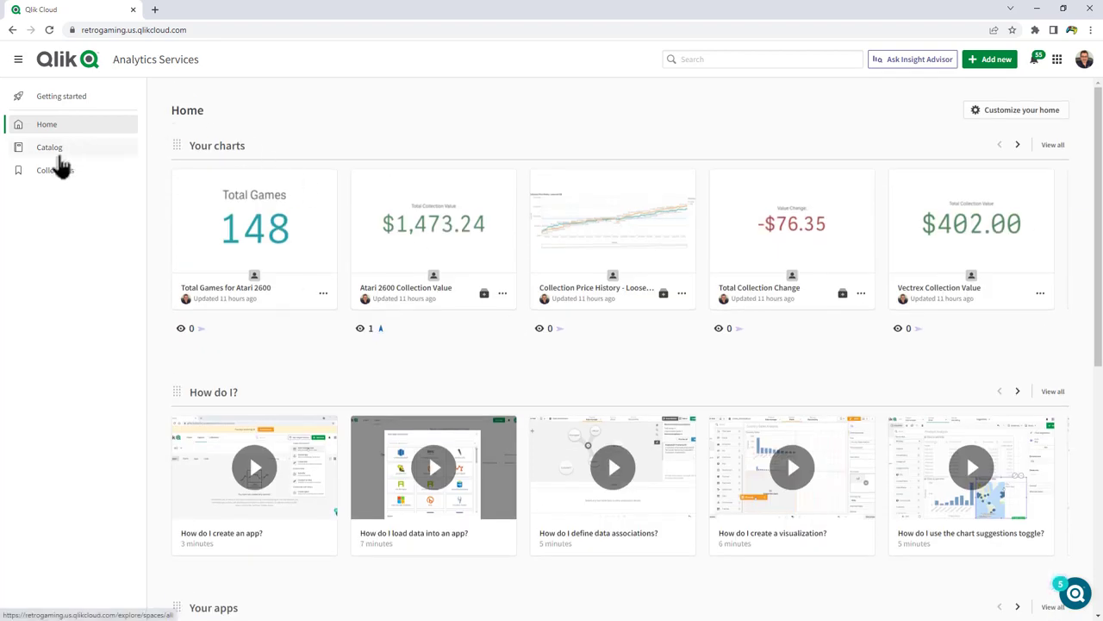
Step: In the Catalog, filter the Spaces dropdown to the Development space
{"action": "left_click", "coordinate": [53, 148]}
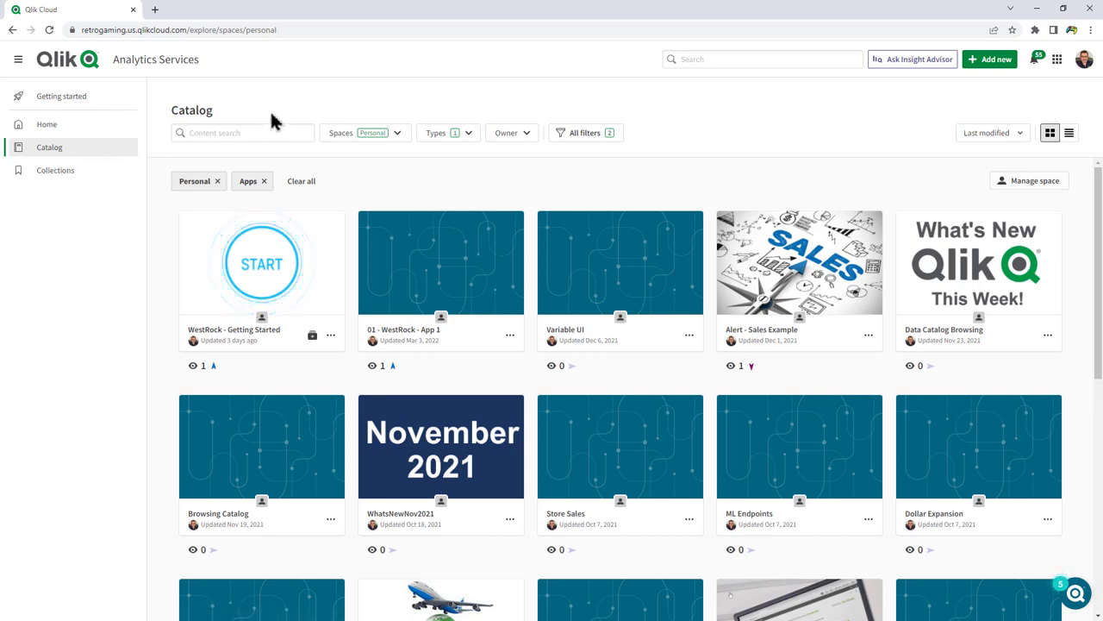
{"action": "left_click", "coordinate": [398, 137]}
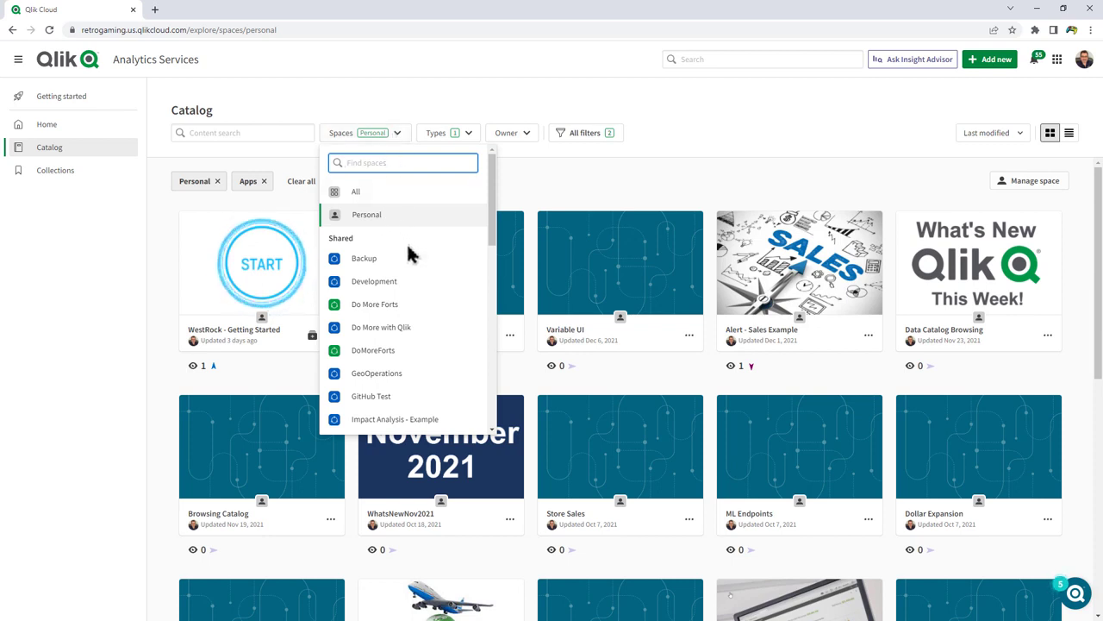
{"action": "scroll", "coordinate": [405, 250], "scroll_direction": "down", "scroll_amount": 3}
{"action": "scroll", "coordinate": [412, 276], "scroll_direction": "down", "scroll_amount": 2}
{"action": "scroll", "coordinate": [412, 281], "scroll_direction": "down", "scroll_amount": 1}
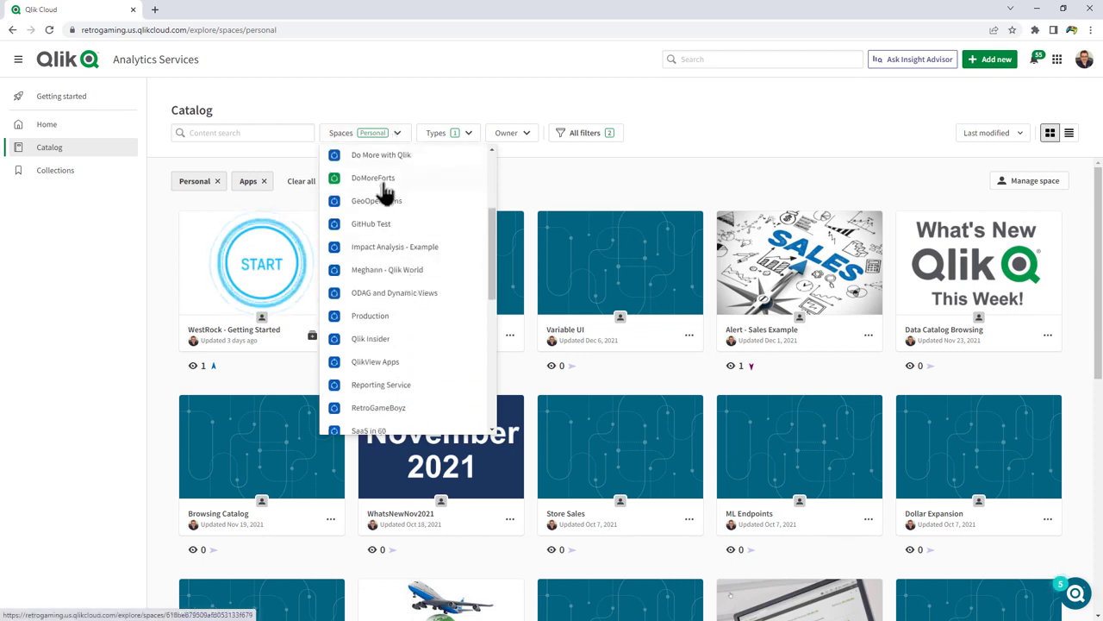
{"action": "scroll", "coordinate": [392, 233], "scroll_direction": "down", "scroll_amount": 4}
{"action": "scroll", "coordinate": [393, 237], "scroll_direction": "down", "scroll_amount": 2}
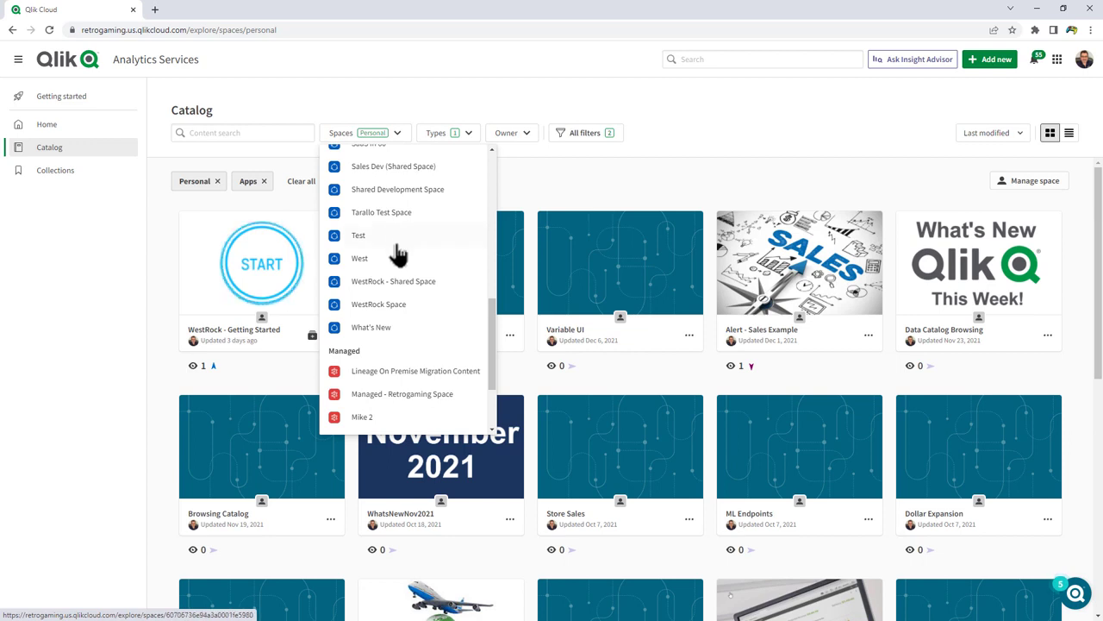
{"action": "scroll", "coordinate": [395, 250], "scroll_direction": "down", "scroll_amount": 2}
{"action": "scroll", "coordinate": [395, 256], "scroll_direction": "up", "scroll_amount": 5}
{"action": "scroll", "coordinate": [395, 258], "scroll_direction": "up", "scroll_amount": 5}
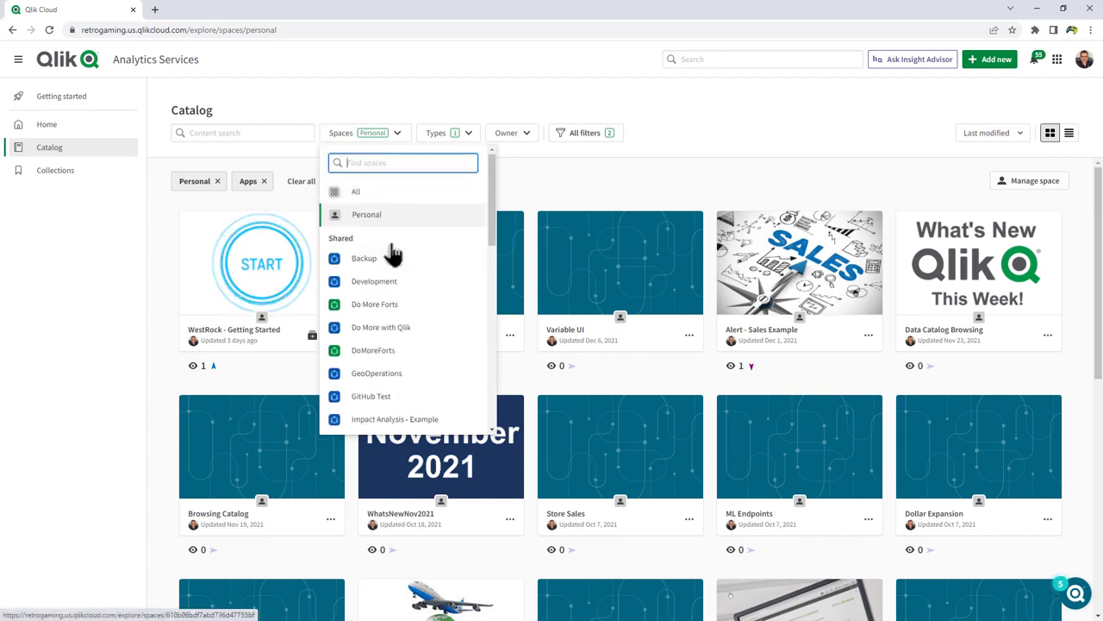
{"action": "scroll", "coordinate": [394, 258], "scroll_direction": "down", "scroll_amount": 3}
{"action": "scroll", "coordinate": [396, 258], "scroll_direction": "down", "scroll_amount": 3}
{"action": "scroll", "coordinate": [397, 258], "scroll_direction": "down", "scroll_amount": 3}
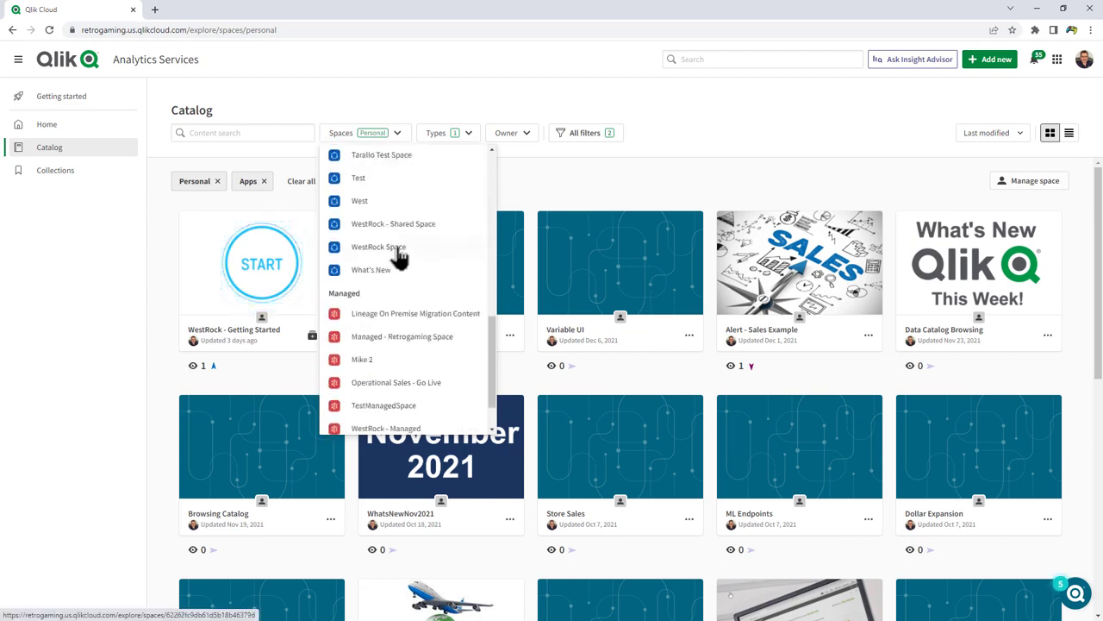
{"action": "scroll", "coordinate": [399, 256], "scroll_direction": "up", "scroll_amount": 3}
{"action": "scroll", "coordinate": [399, 257], "scroll_direction": "up", "scroll_amount": 3}
{"action": "scroll", "coordinate": [399, 256], "scroll_direction": "up", "scroll_amount": 3}
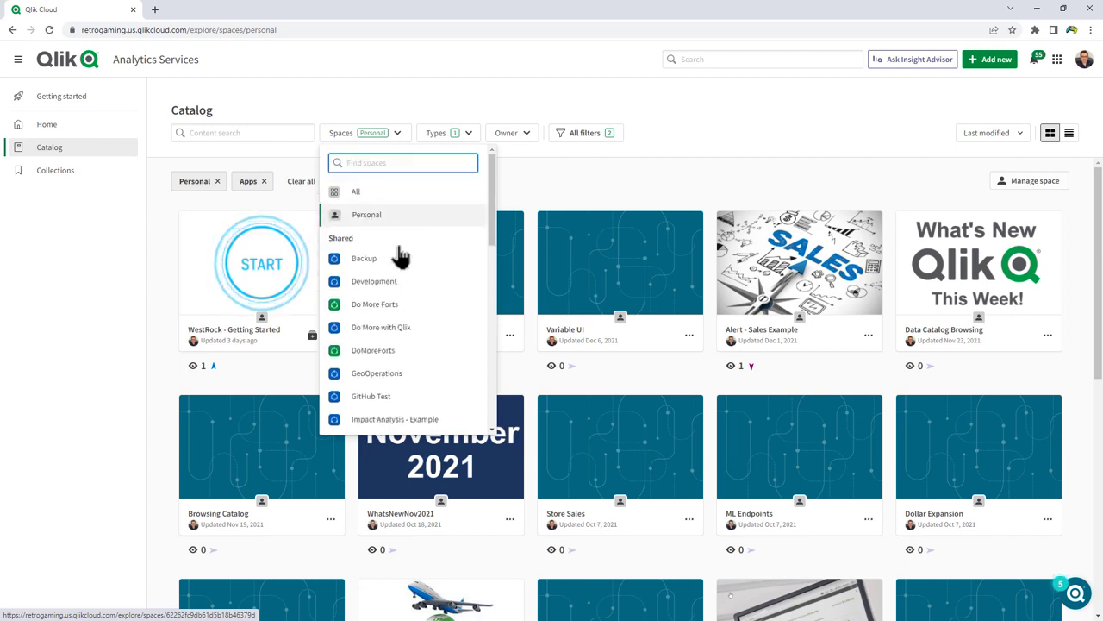
{"action": "left_click", "coordinate": [374, 281]}
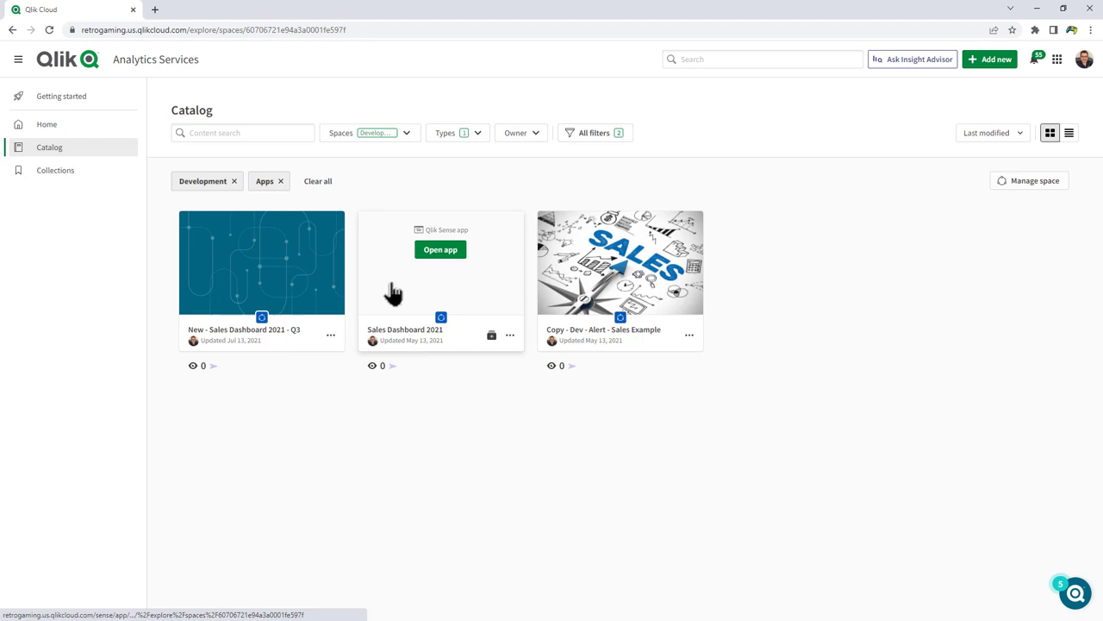
Step: Remove the filter chips, then refilter to Development space and Apps type and peek at Owner choices
{"action": "left_click", "coordinate": [234, 181]}
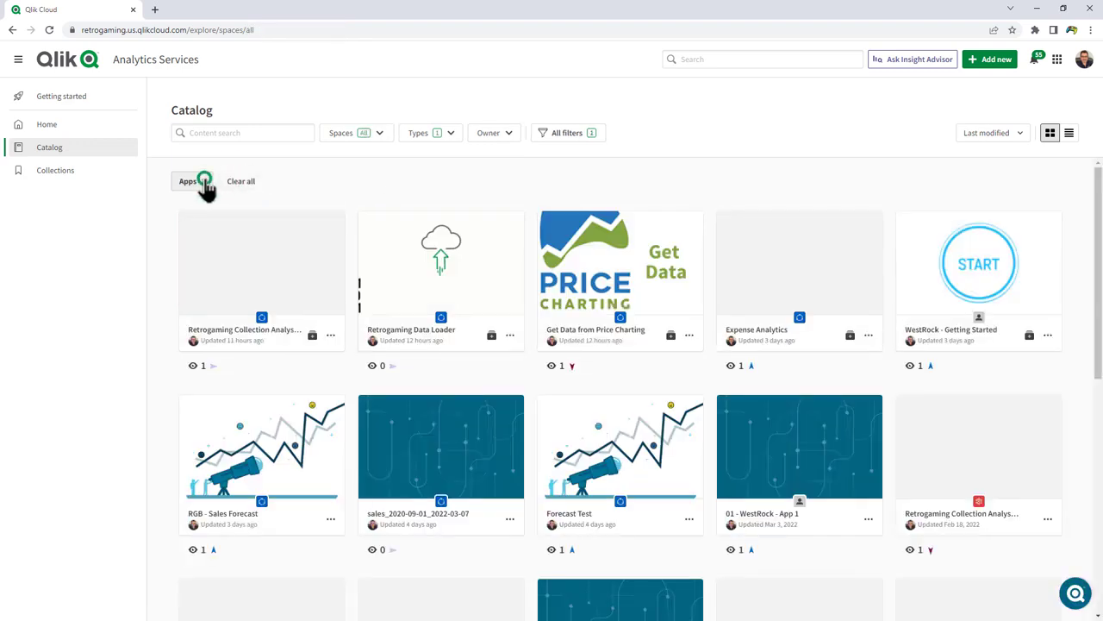
{"action": "left_click", "coordinate": [207, 183]}
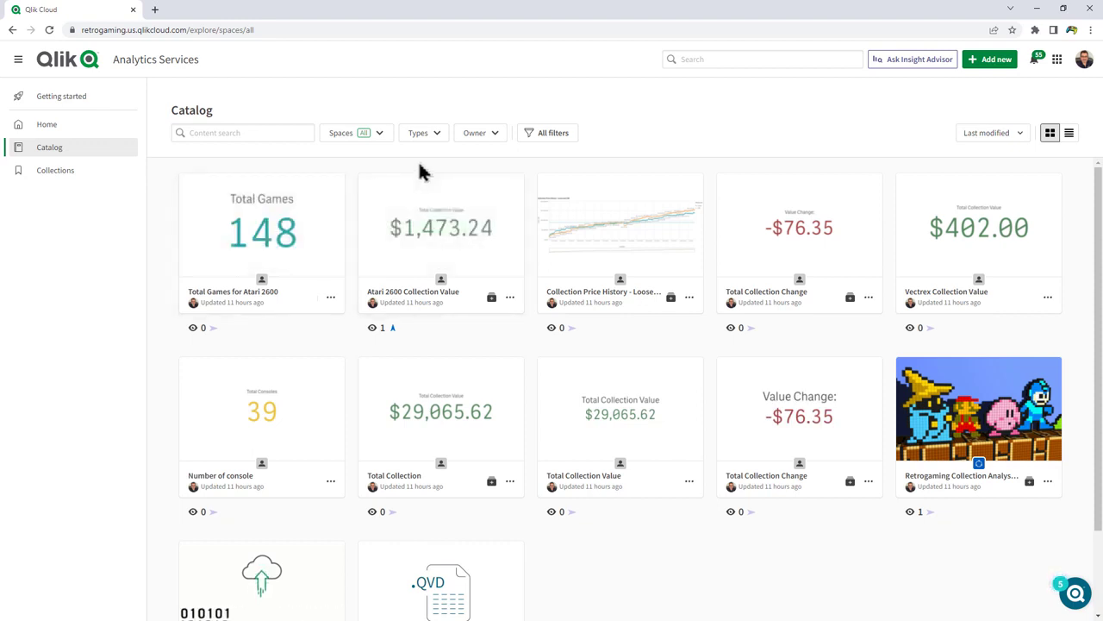
{"action": "left_click", "coordinate": [379, 133]}
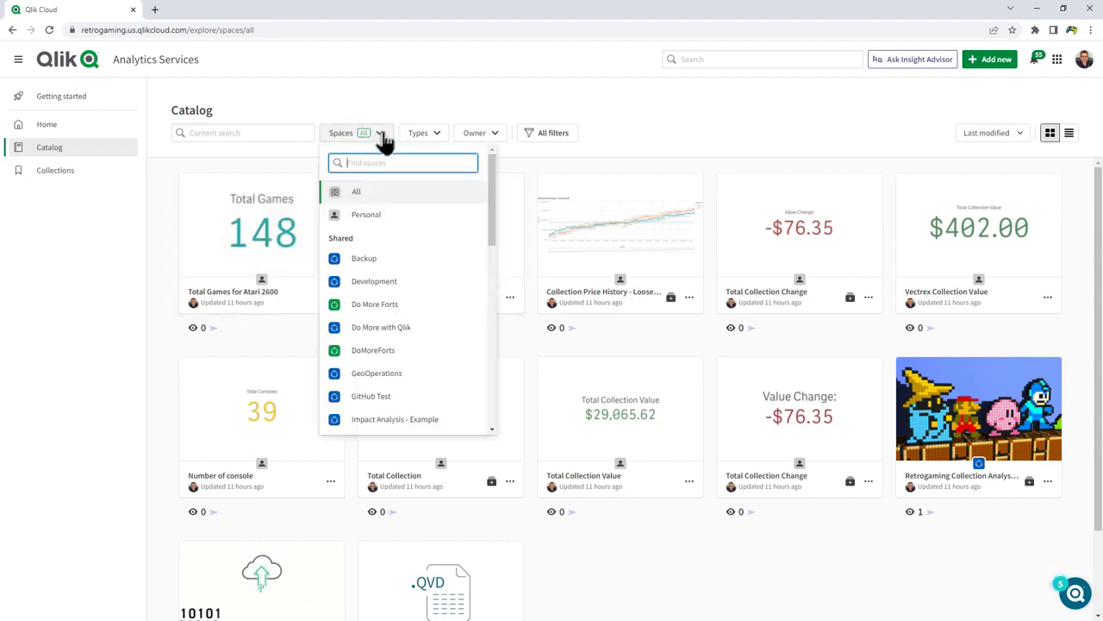
{"action": "left_click", "coordinate": [374, 281]}
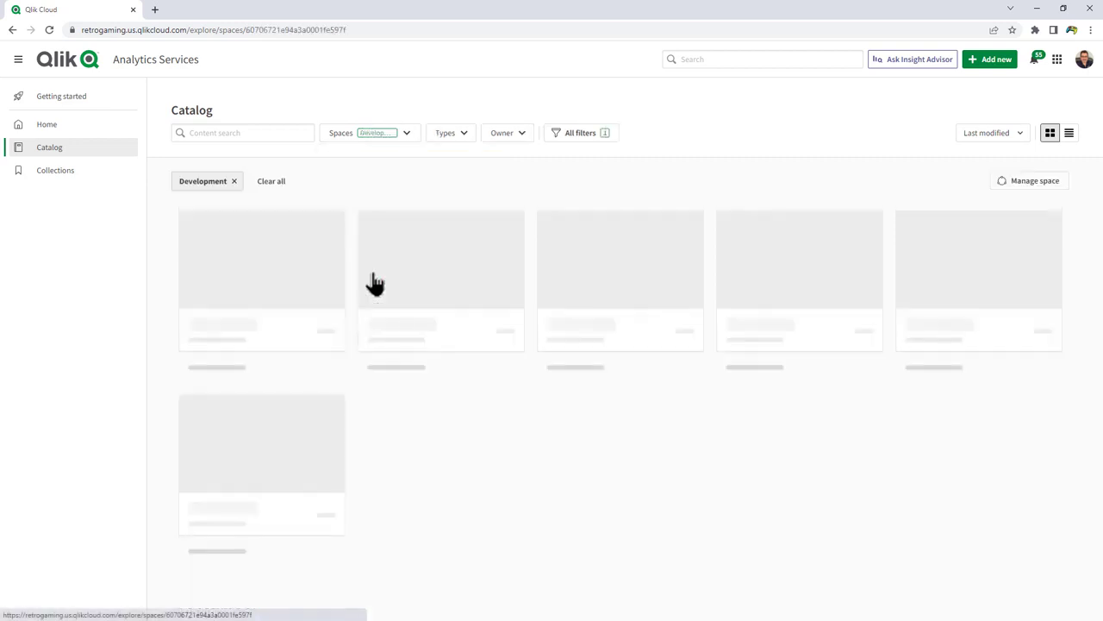
{"action": "left_click", "coordinate": [461, 133]}
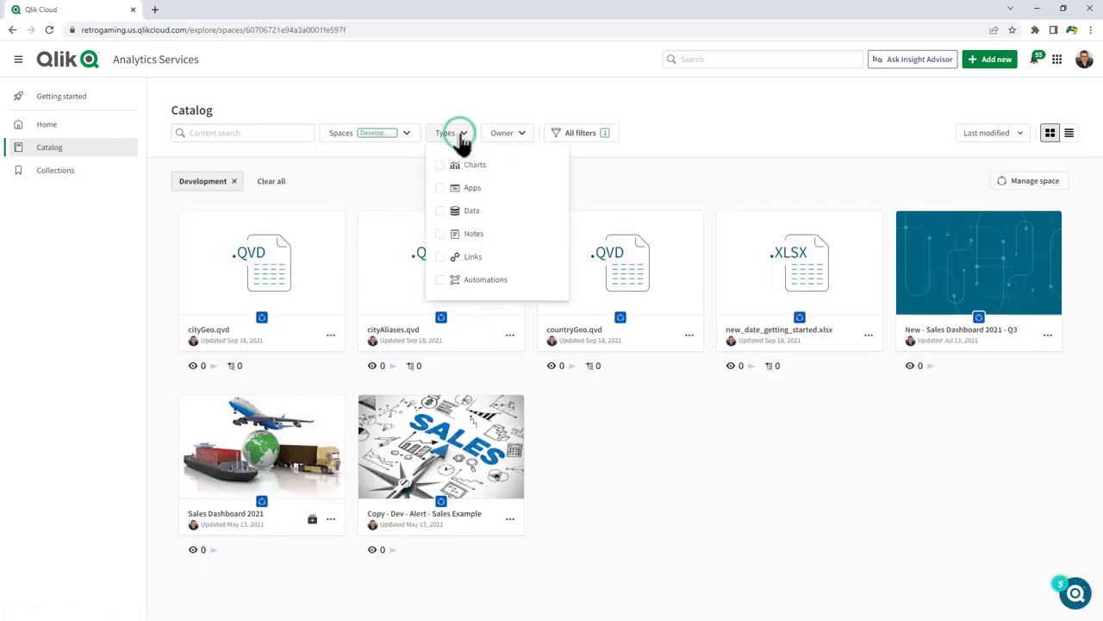
{"action": "left_click", "coordinate": [443, 188]}
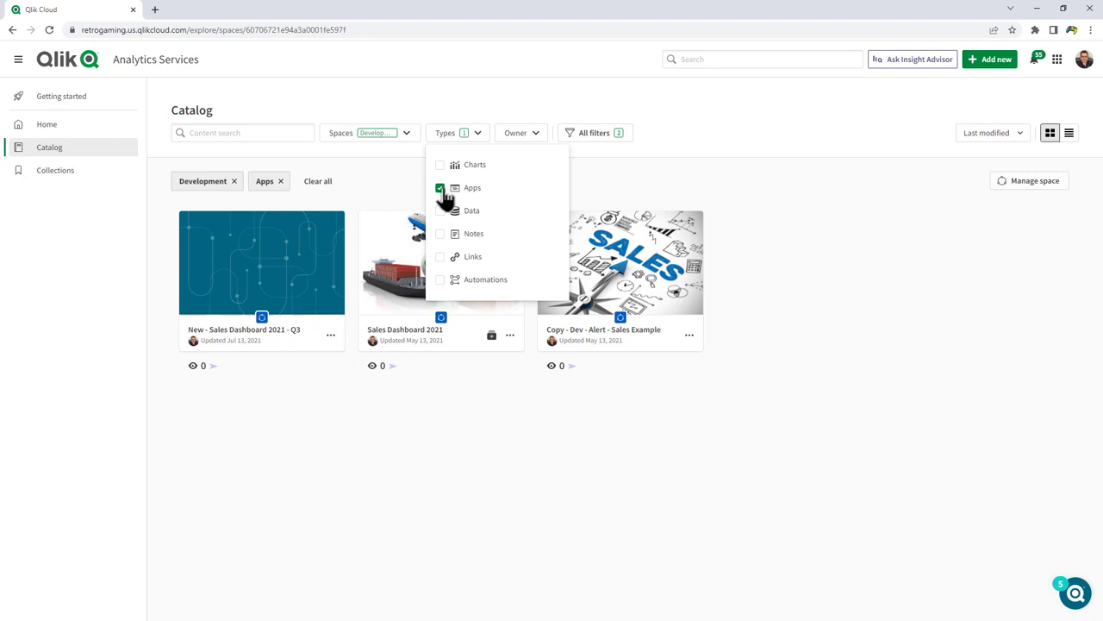
{"action": "left_click", "coordinate": [517, 132]}
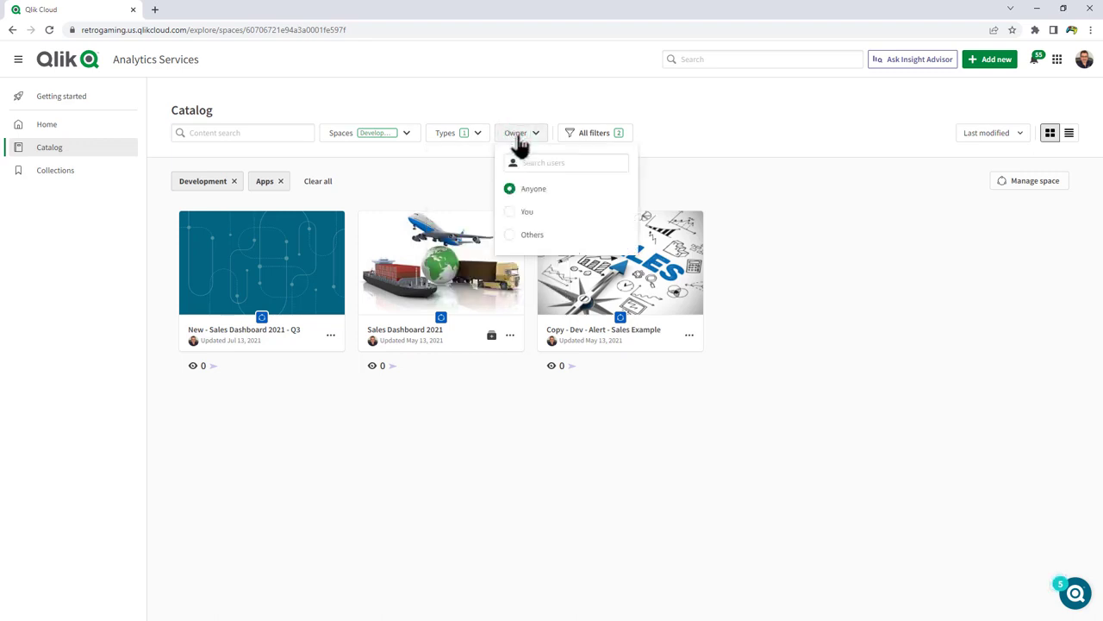
Step: Clear all Catalog filters from the All filters panel and close it
{"action": "left_click", "coordinate": [582, 134]}
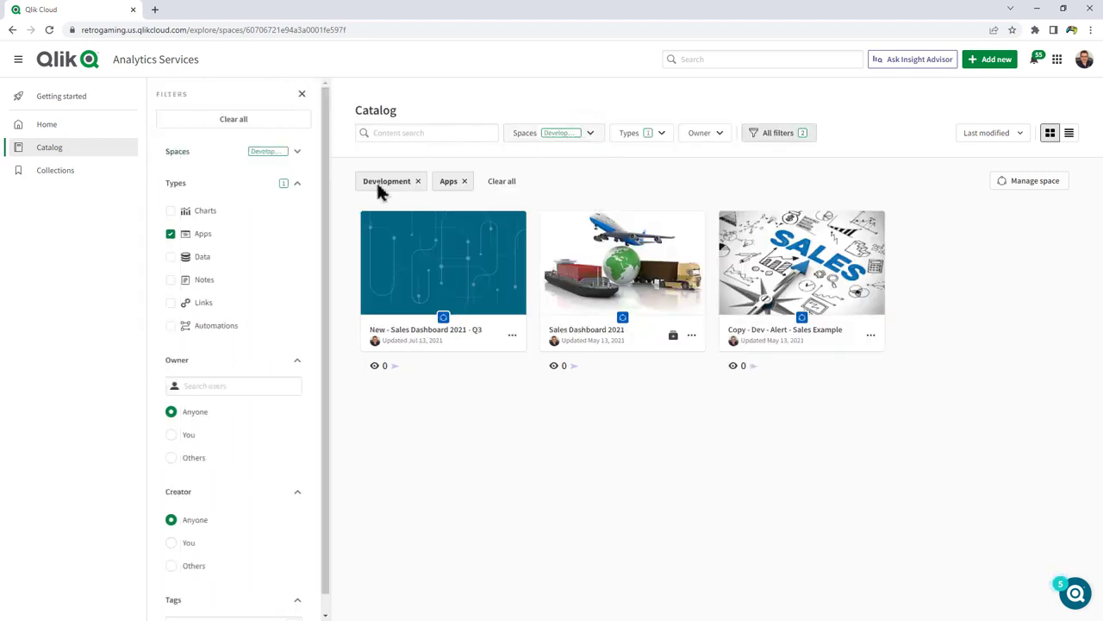
{"action": "left_click_drag", "start_coordinate": [325, 224], "coordinate": [326, 304]}
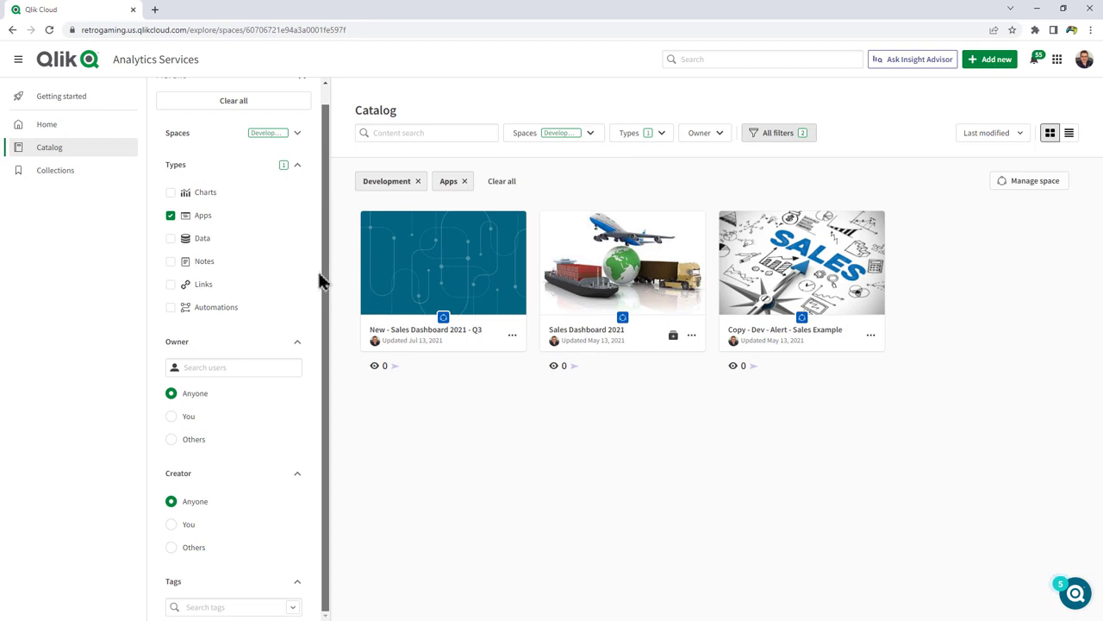
{"action": "scroll", "coordinate": [319, 275], "scroll_direction": "up", "scroll_amount": 1}
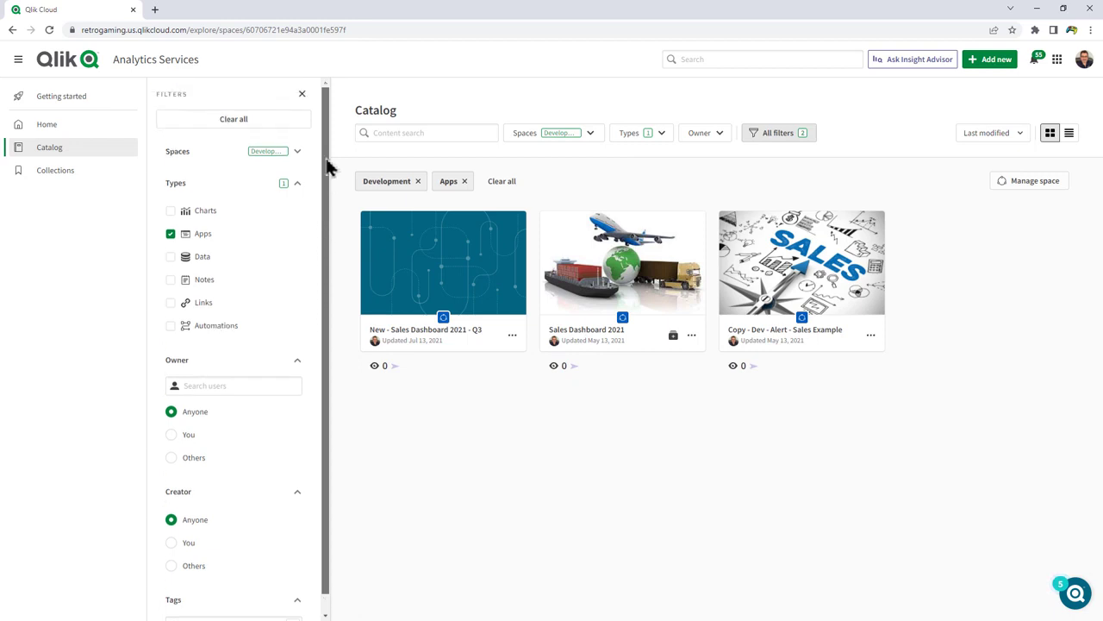
{"action": "left_click", "coordinate": [258, 121]}
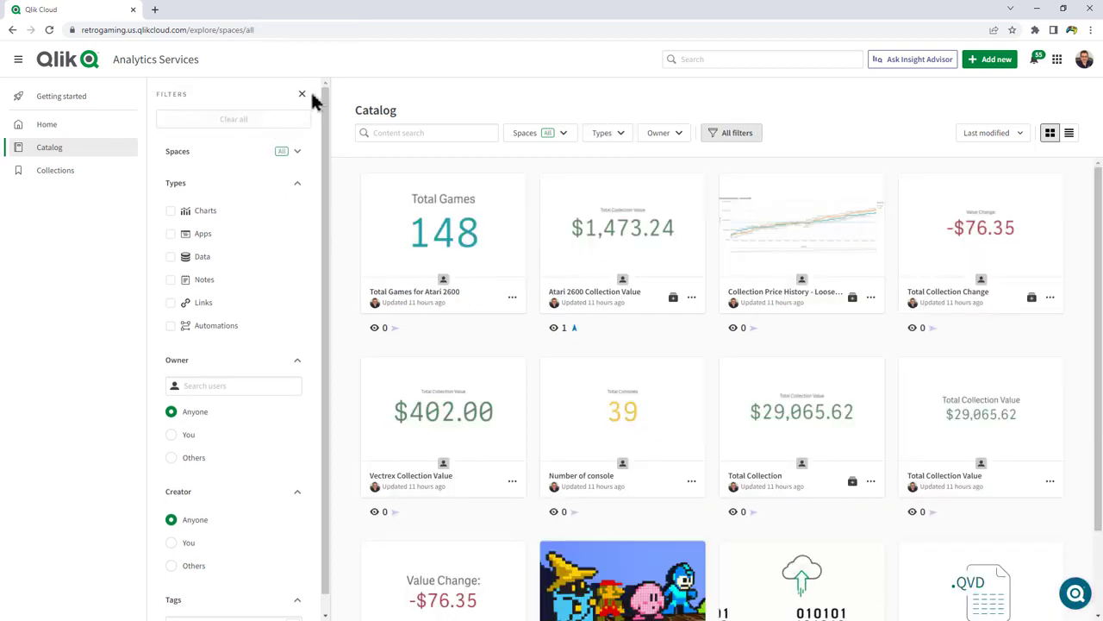
{"action": "left_click", "coordinate": [303, 94]}
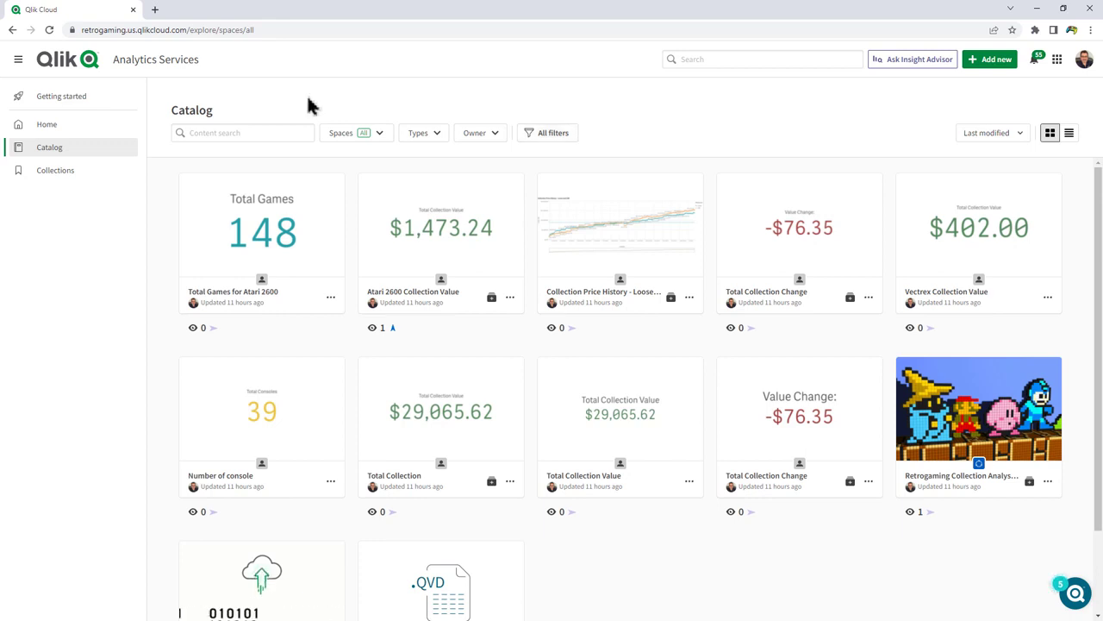
Step: Filter the Catalog to the Development space and view its members via Manage space
{"action": "left_click", "coordinate": [349, 132]}
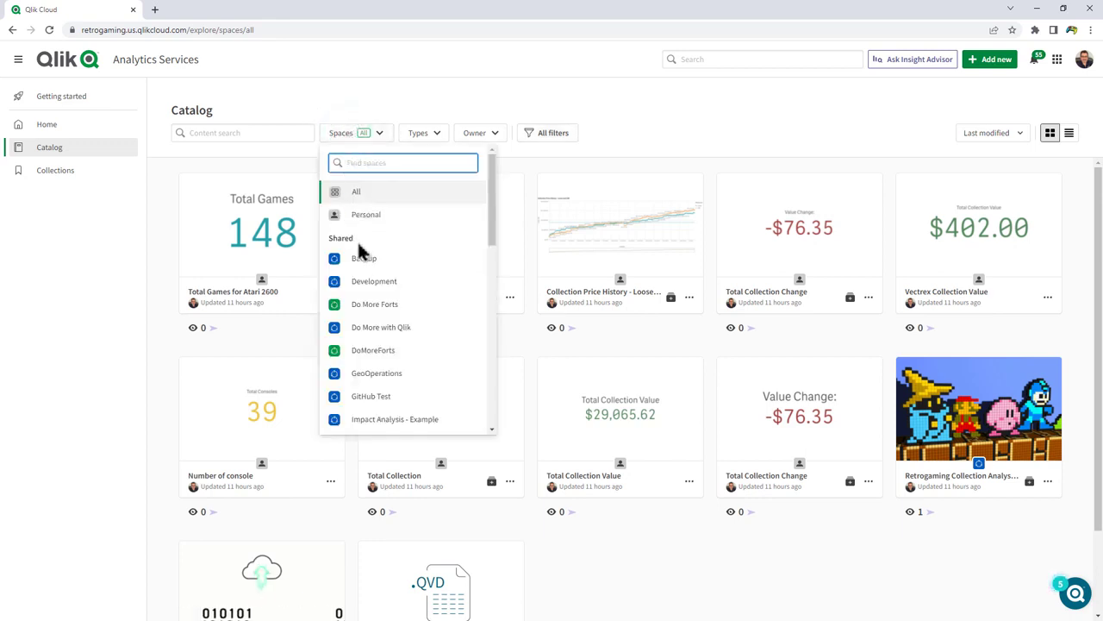
{"action": "left_click", "coordinate": [374, 281]}
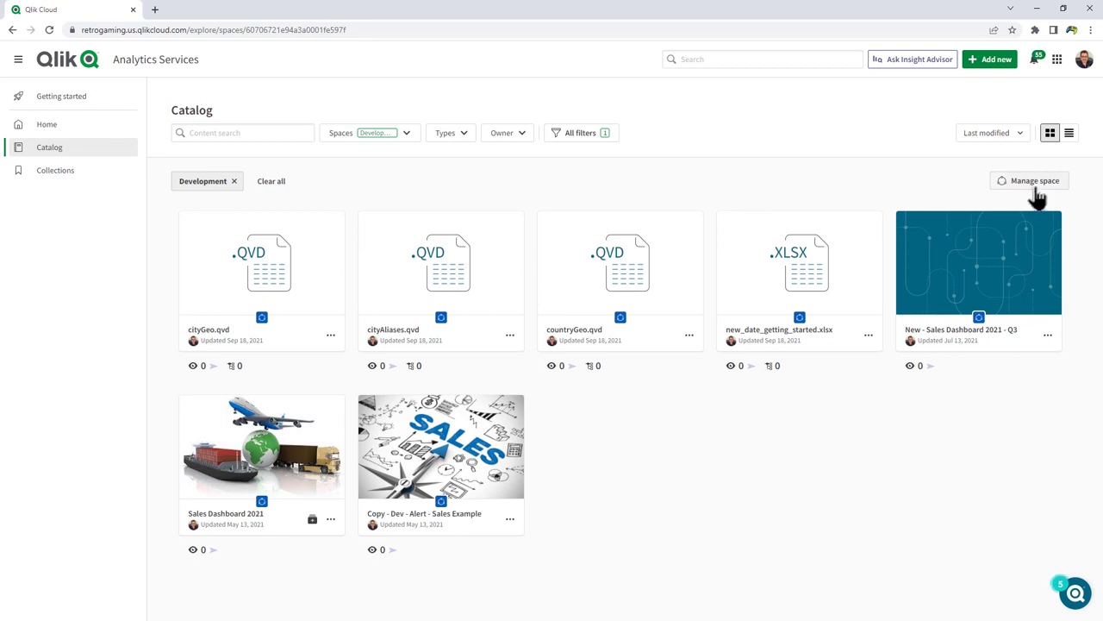
{"action": "left_click", "coordinate": [1035, 185]}
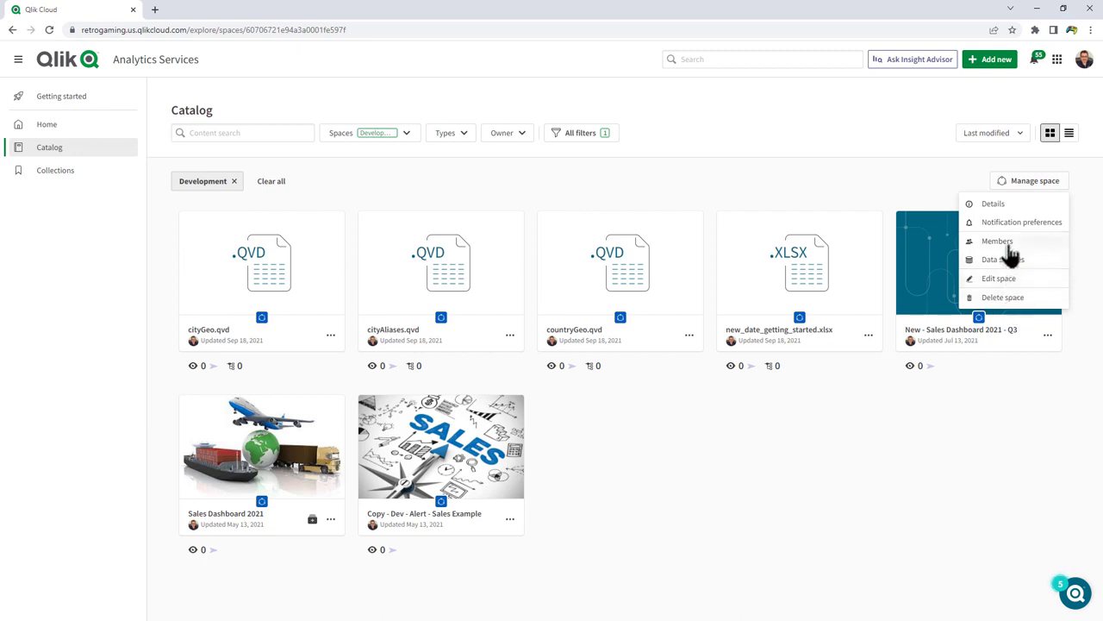
{"action": "left_click", "coordinate": [1000, 241]}
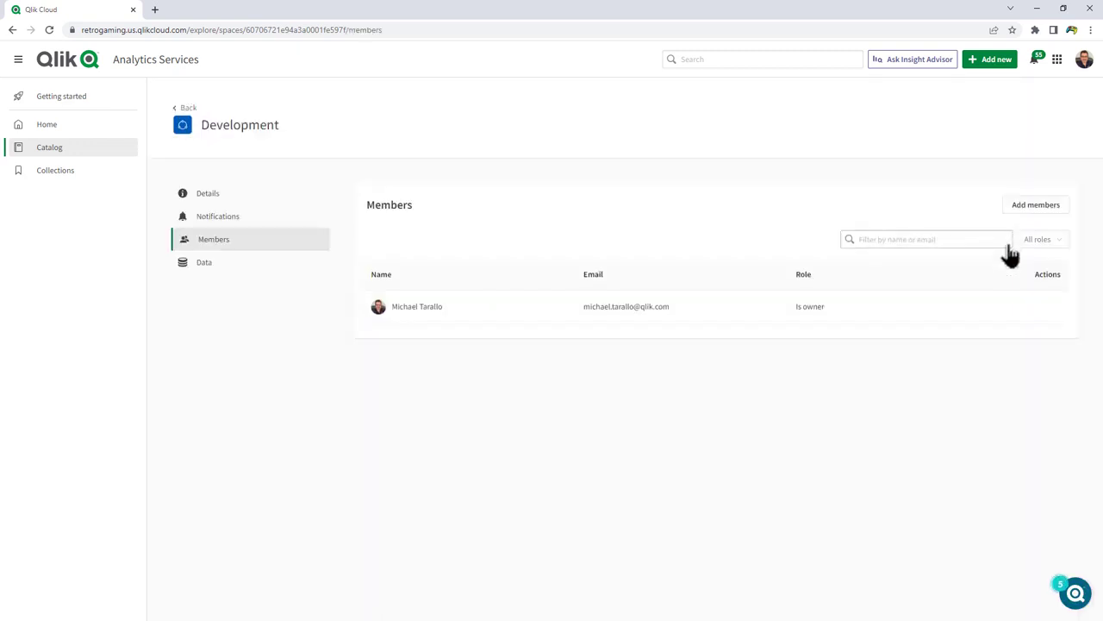
Step: Browse the Add members user list without adding anyone, then return to the Development catalog
{"action": "left_click", "coordinate": [1036, 205]}
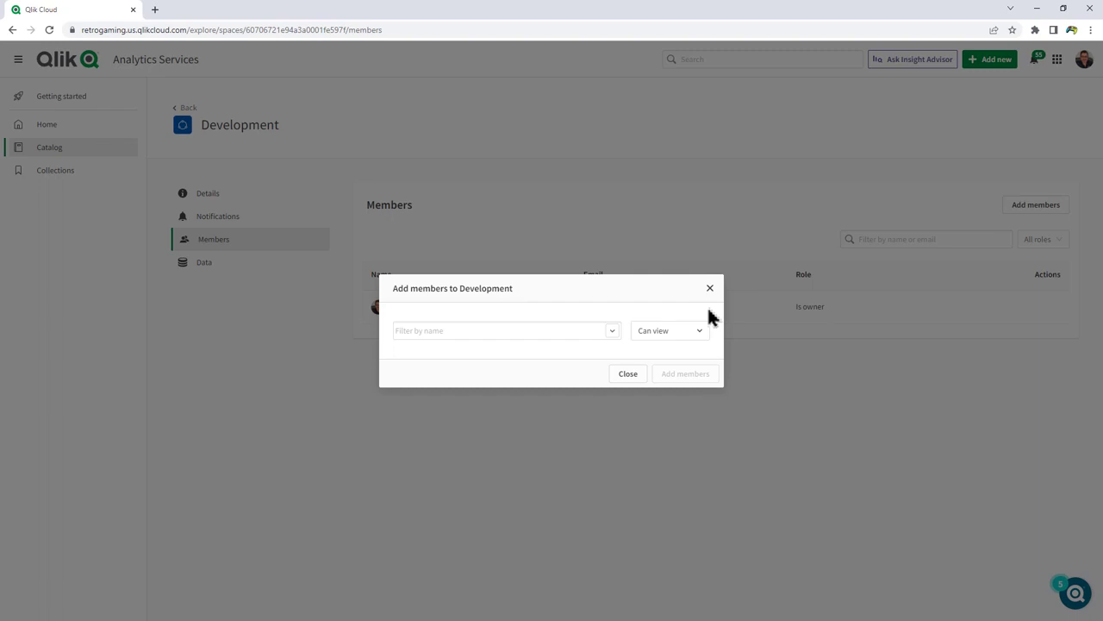
{"action": "left_click", "coordinate": [614, 331]}
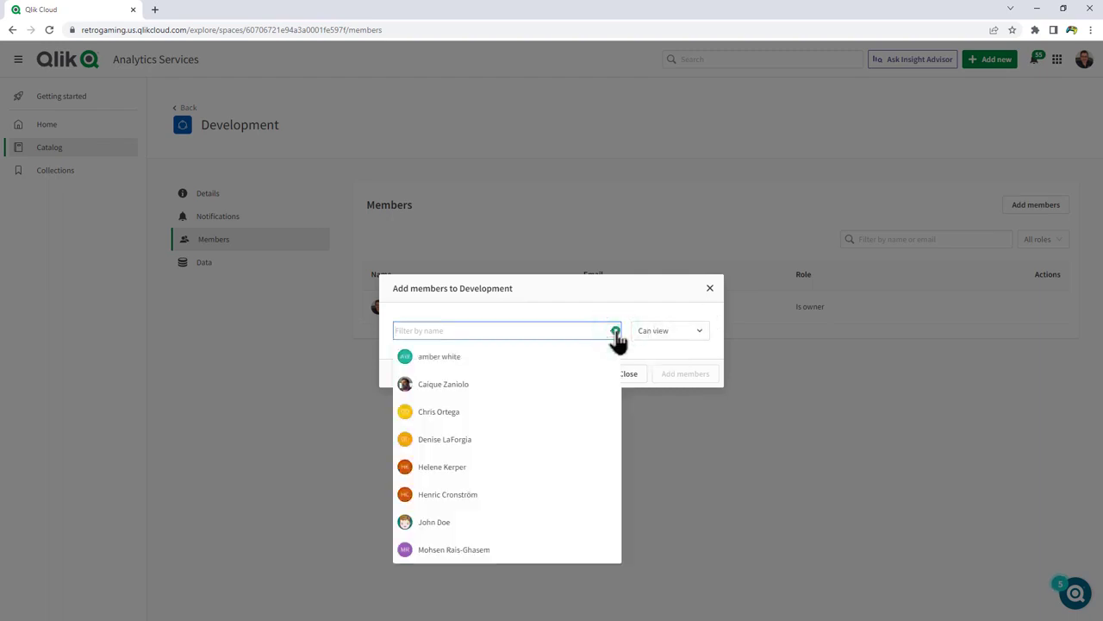
{"action": "left_click", "coordinate": [614, 330]}
{"action": "left_click", "coordinate": [629, 373]}
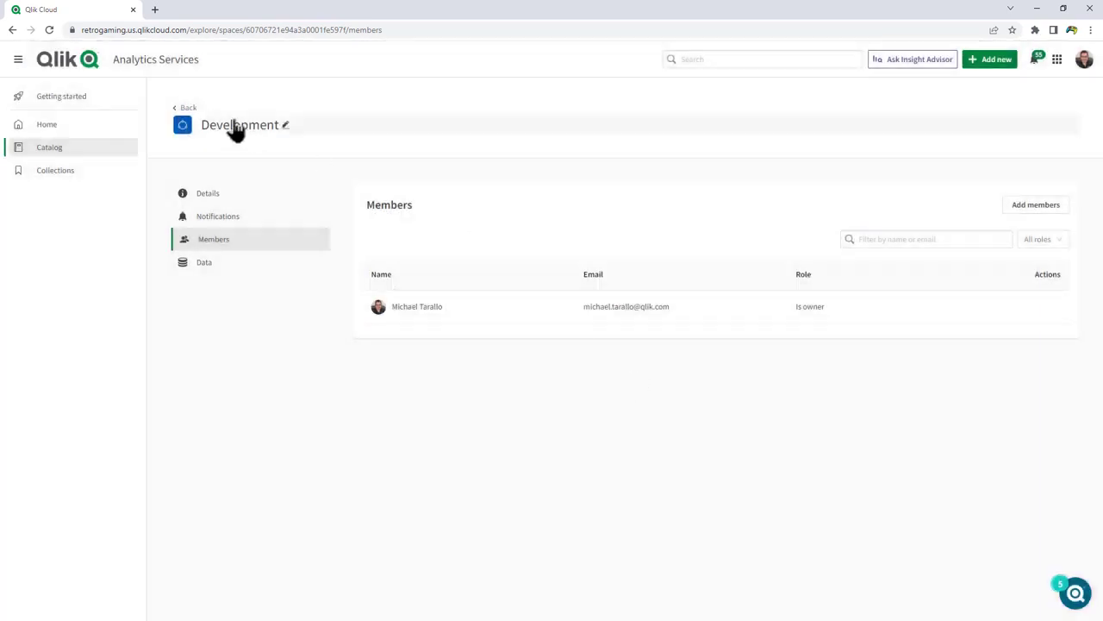
{"action": "left_click", "coordinate": [181, 107]}
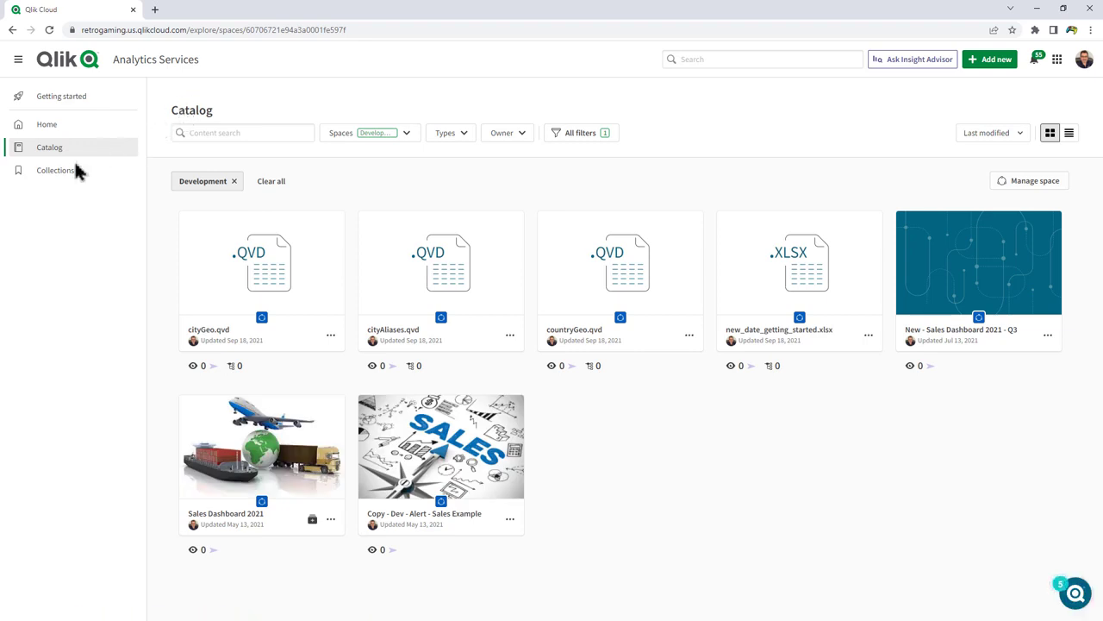
Step: Visit the Generated and Resources collection tabs, then open Mobile Content from Your collections
{"action": "left_click", "coordinate": [60, 170]}
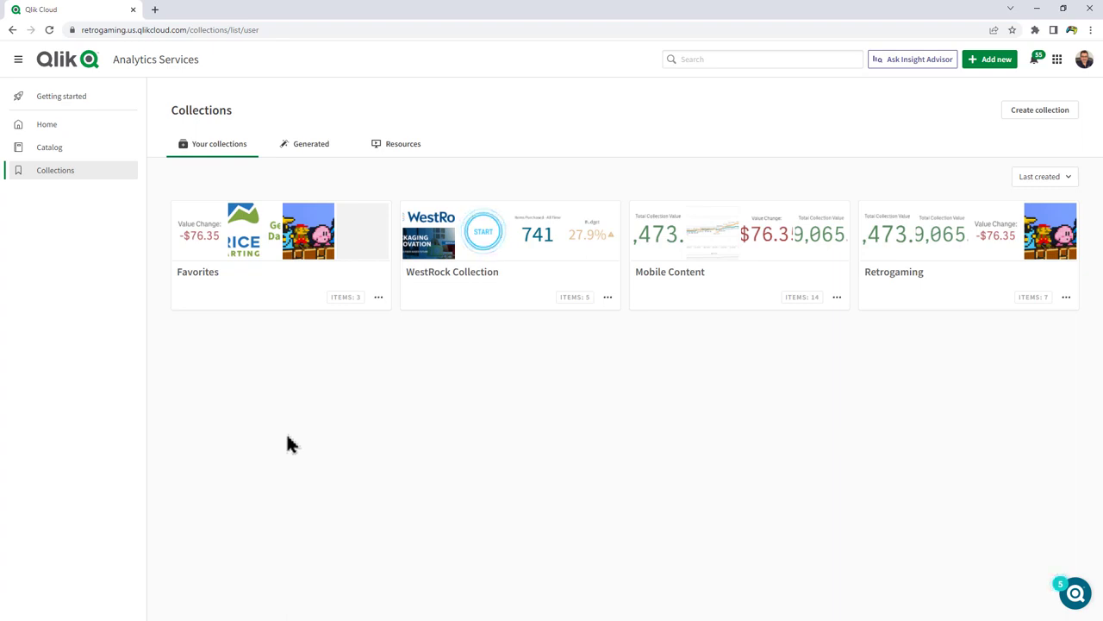
{"action": "left_click", "coordinate": [310, 144]}
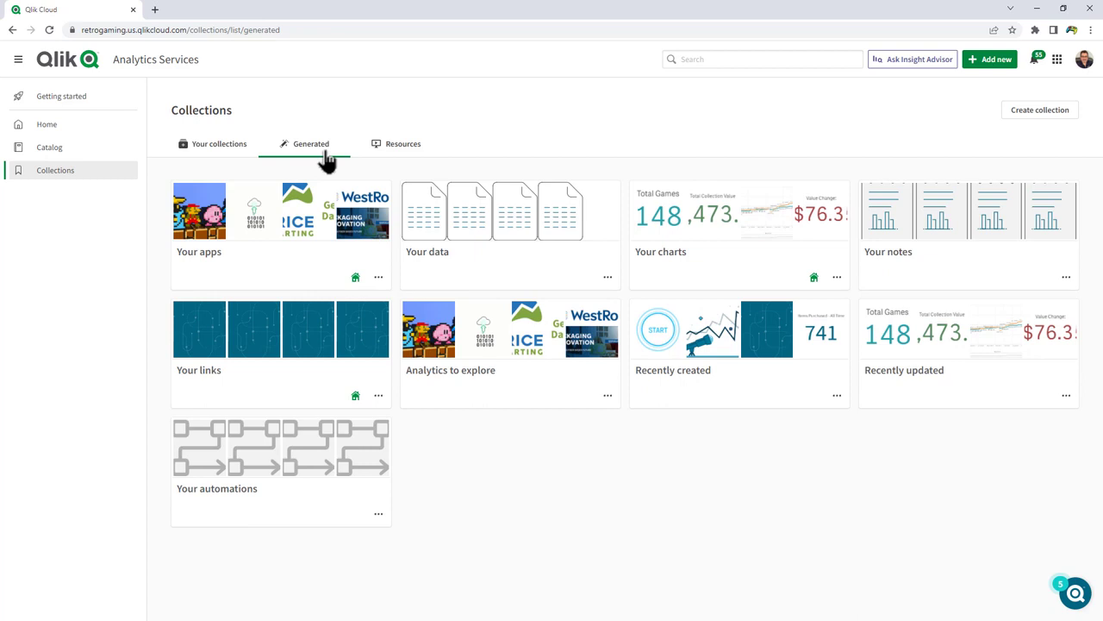
{"action": "left_click", "coordinate": [397, 144]}
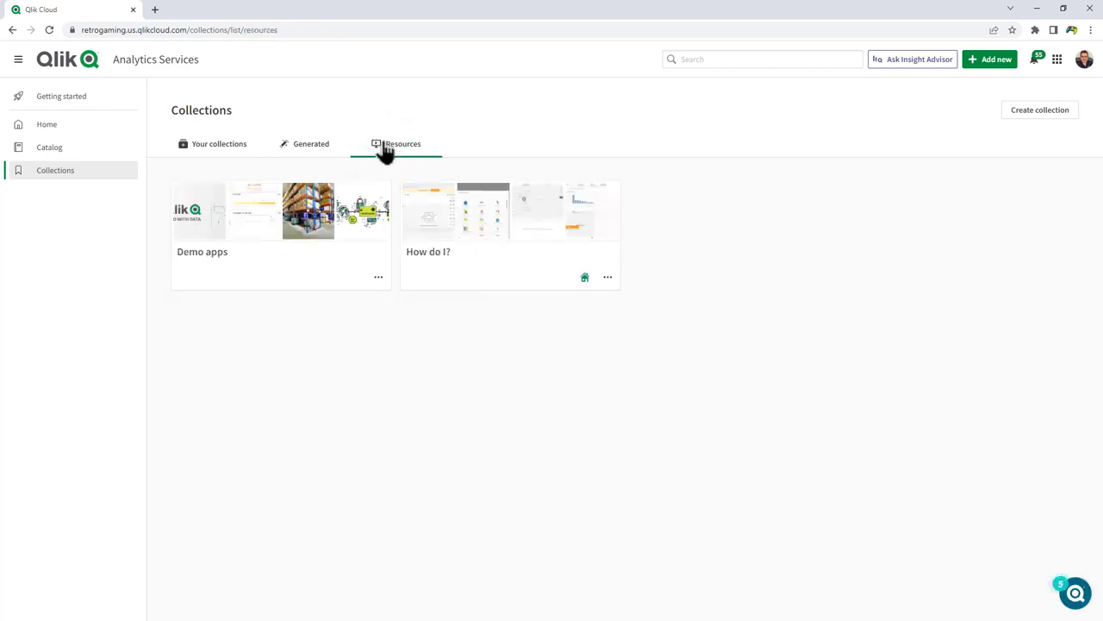
{"action": "left_click", "coordinate": [219, 144]}
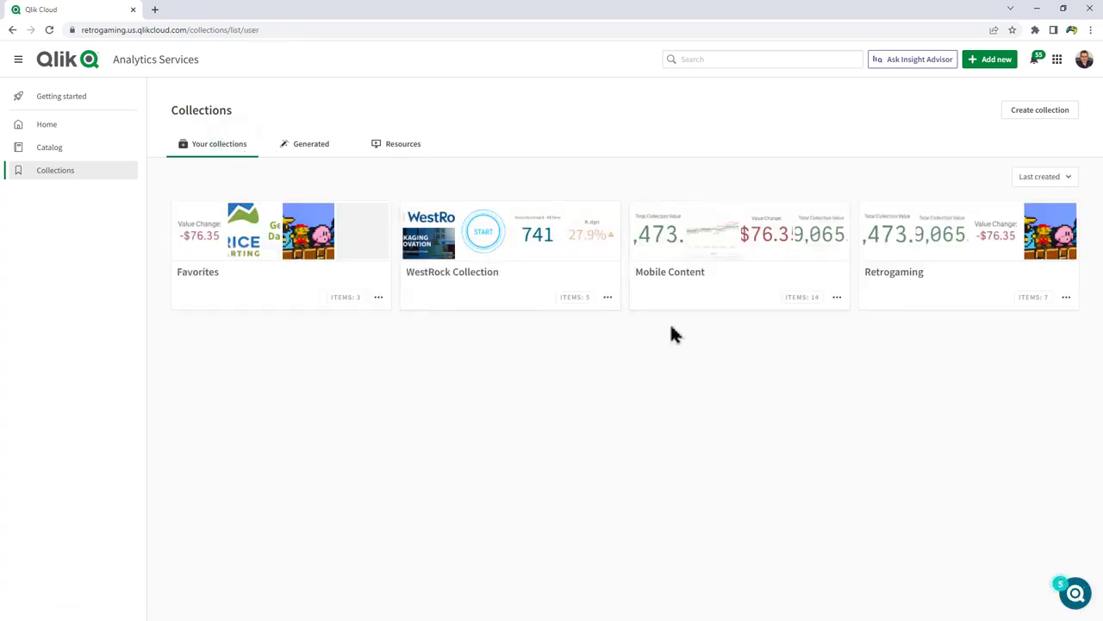
{"action": "left_click", "coordinate": [717, 263]}
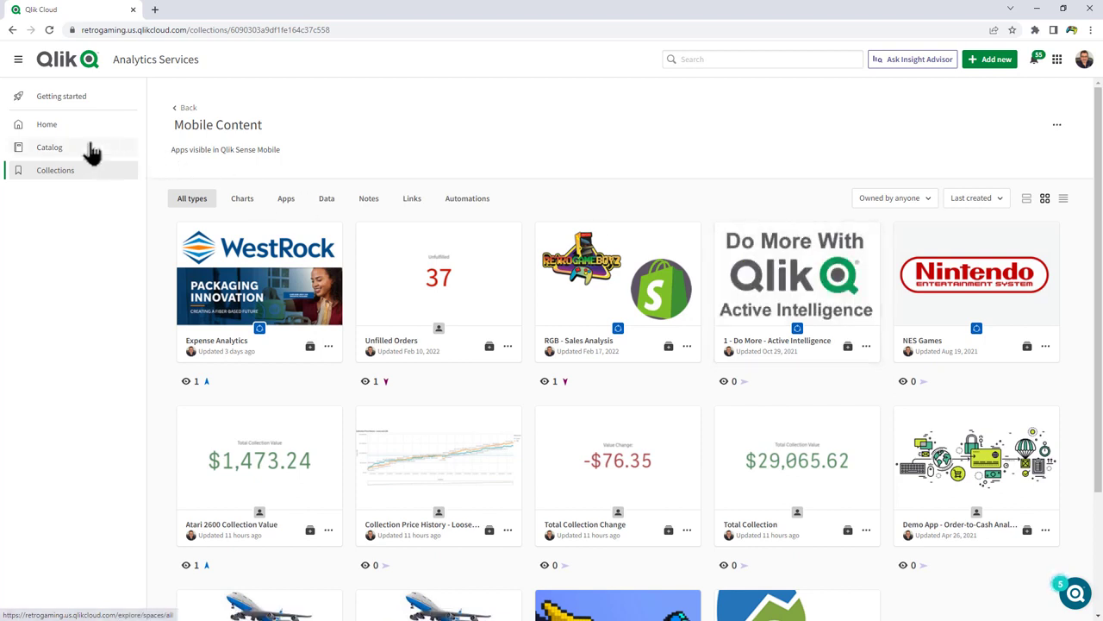
Step: From the Catalog, add Sales Dashboard 2021 to the Favorites collection
{"action": "left_click", "coordinate": [49, 147]}
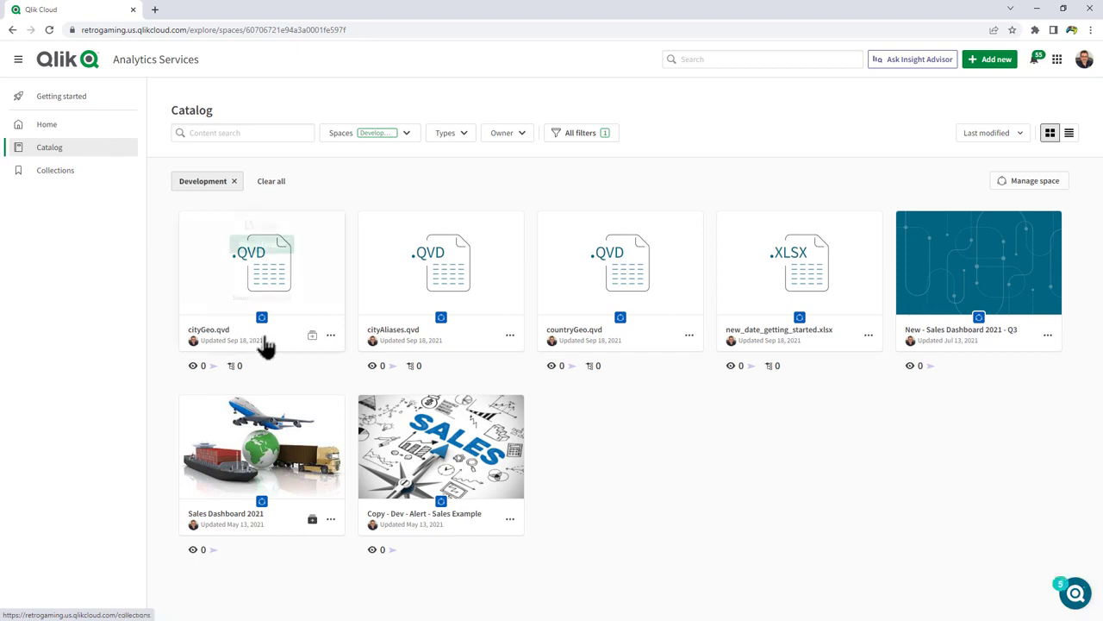
{"action": "left_click", "coordinate": [313, 520]}
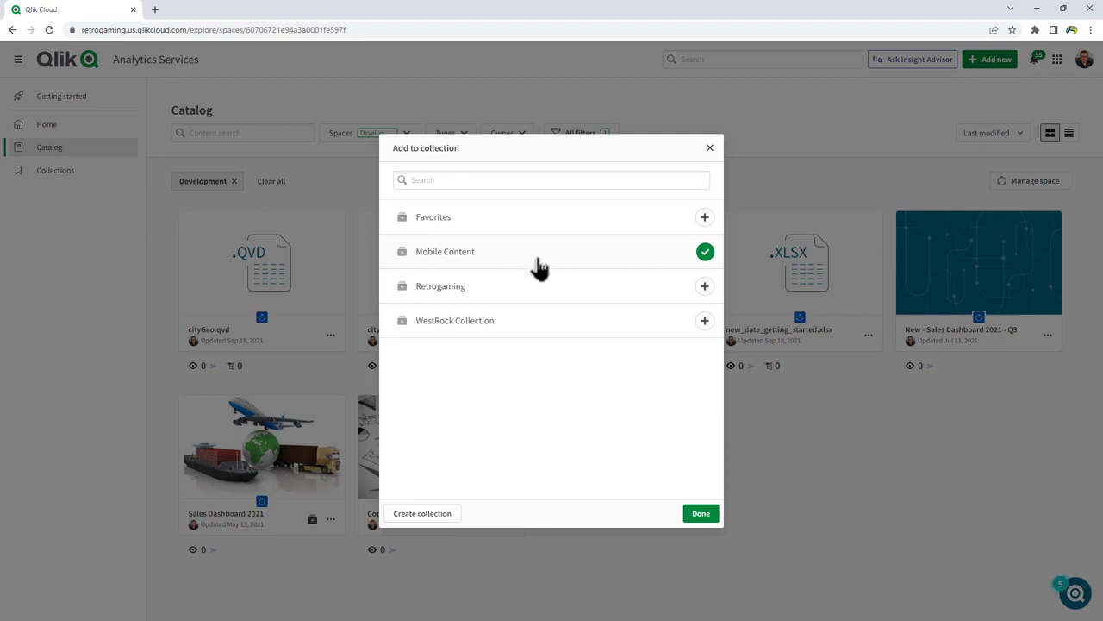
{"action": "left_click", "coordinate": [705, 217]}
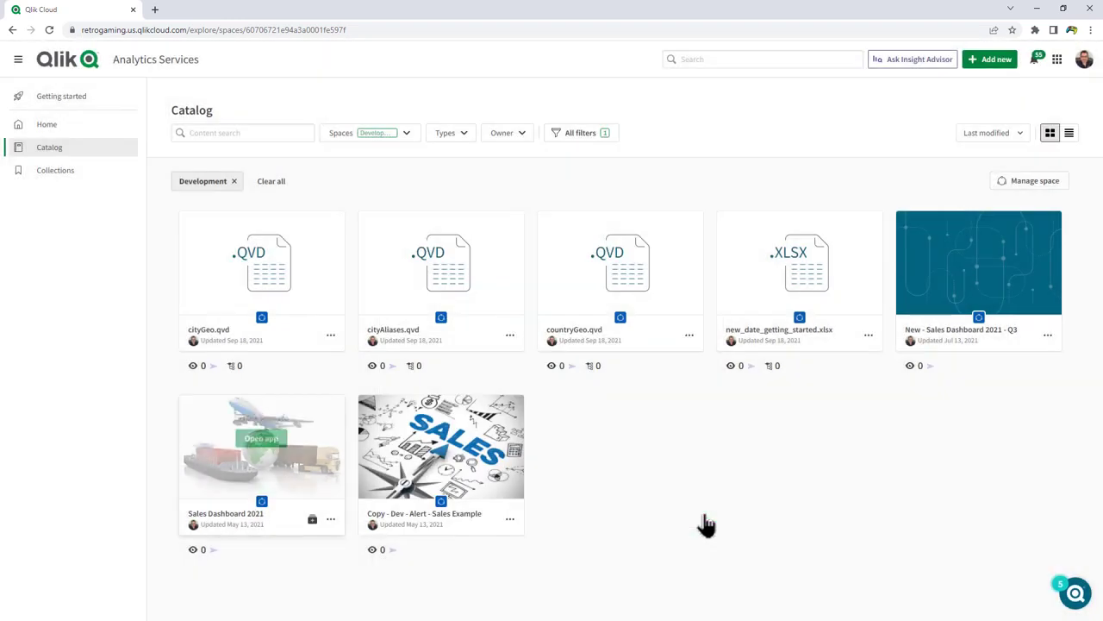
{"action": "left_click", "coordinate": [701, 513]}
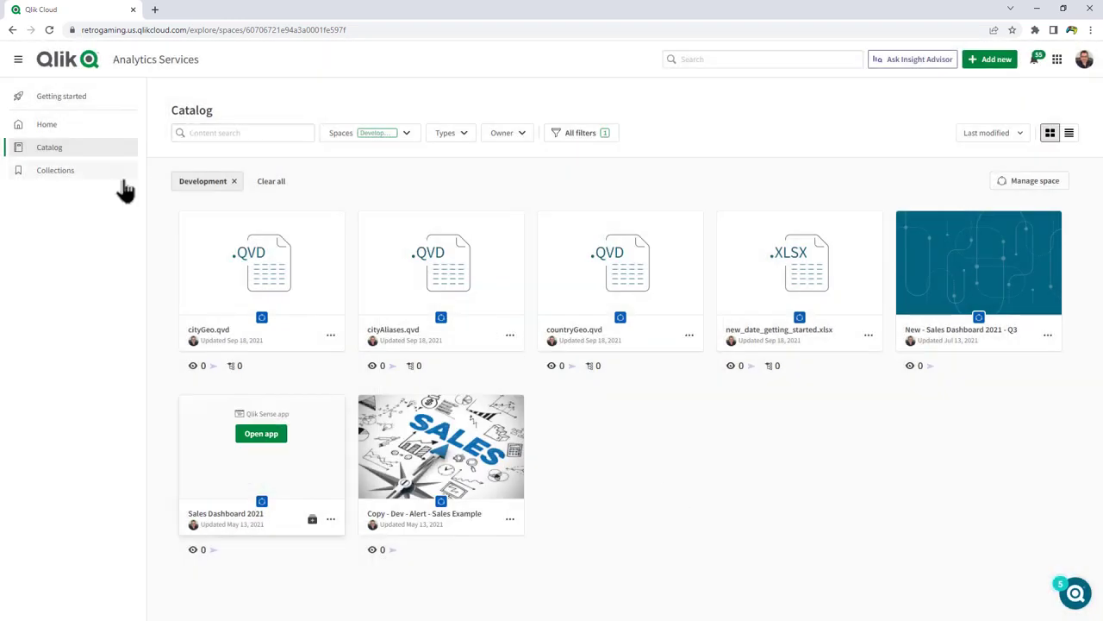
Step: Open Favorites to confirm Sales Dashboard 2021 is listed, then go to Home
{"action": "left_click", "coordinate": [55, 170]}
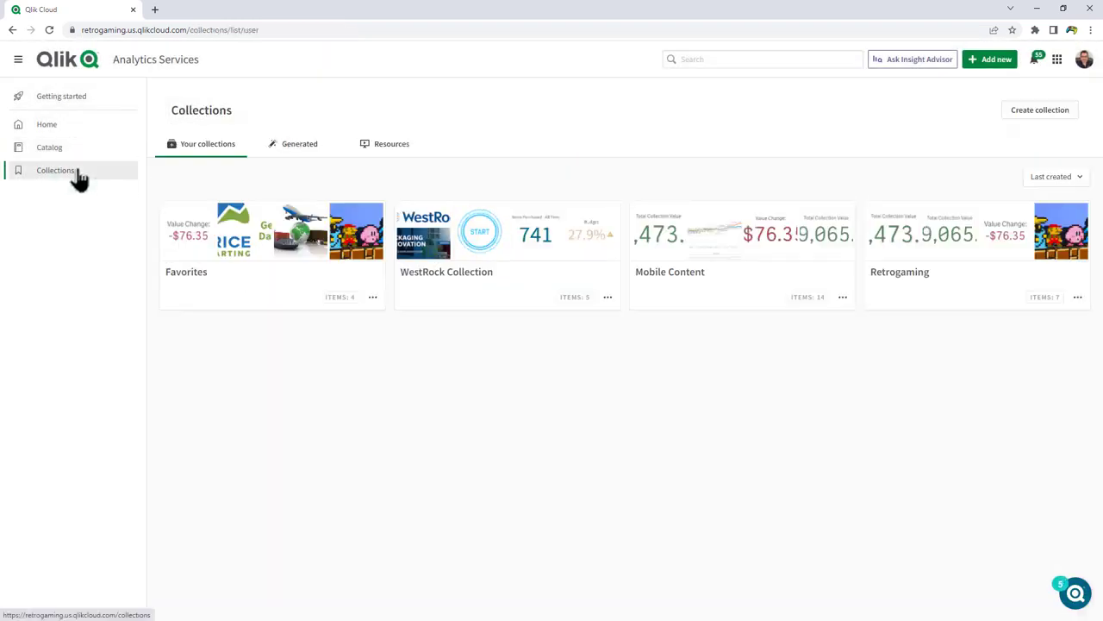
{"action": "left_click", "coordinate": [213, 271]}
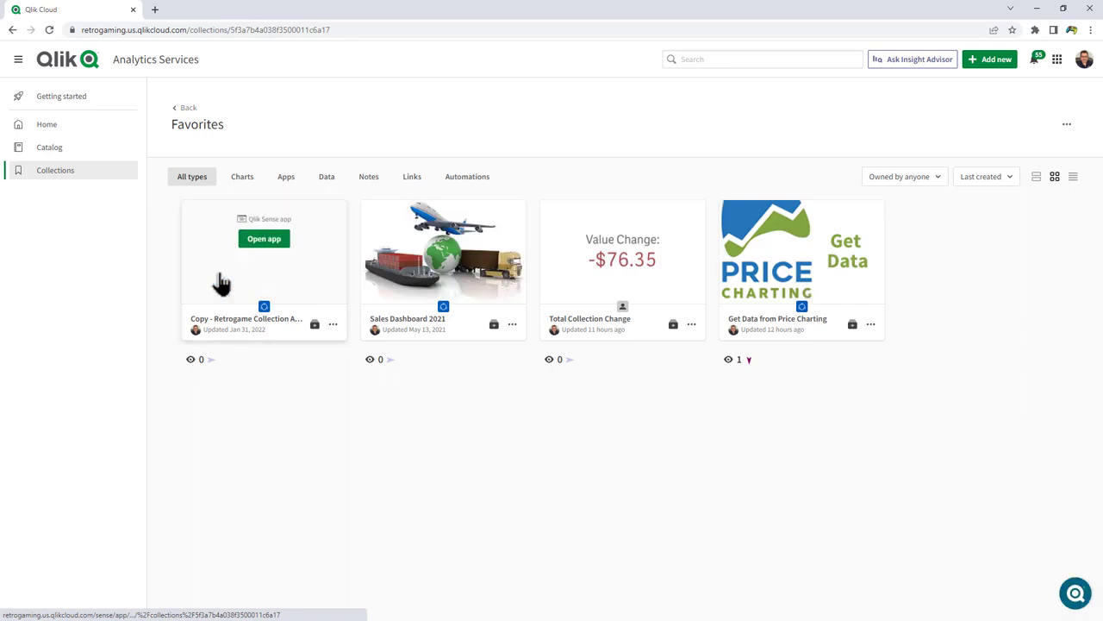
{"action": "mouse_move", "coordinate": [443, 269]}
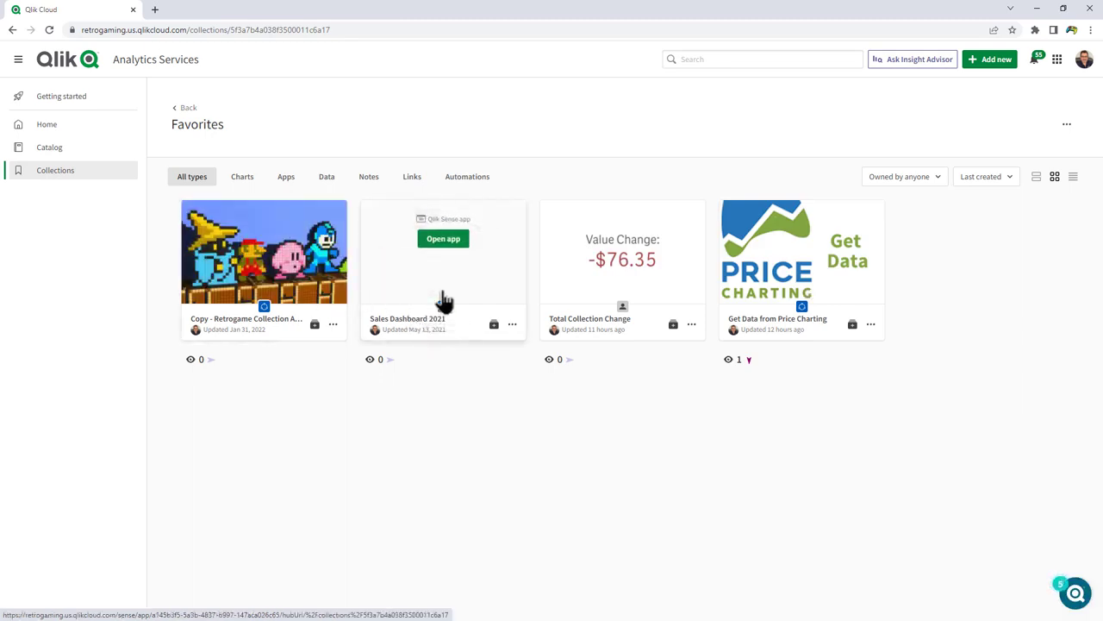
{"action": "left_click", "coordinate": [48, 126]}
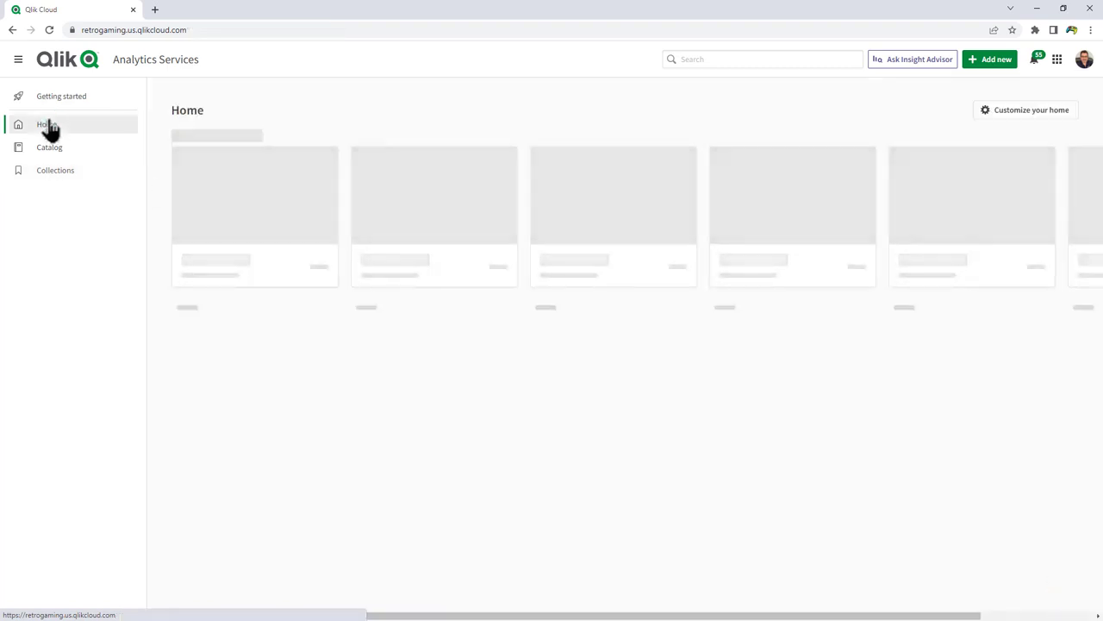